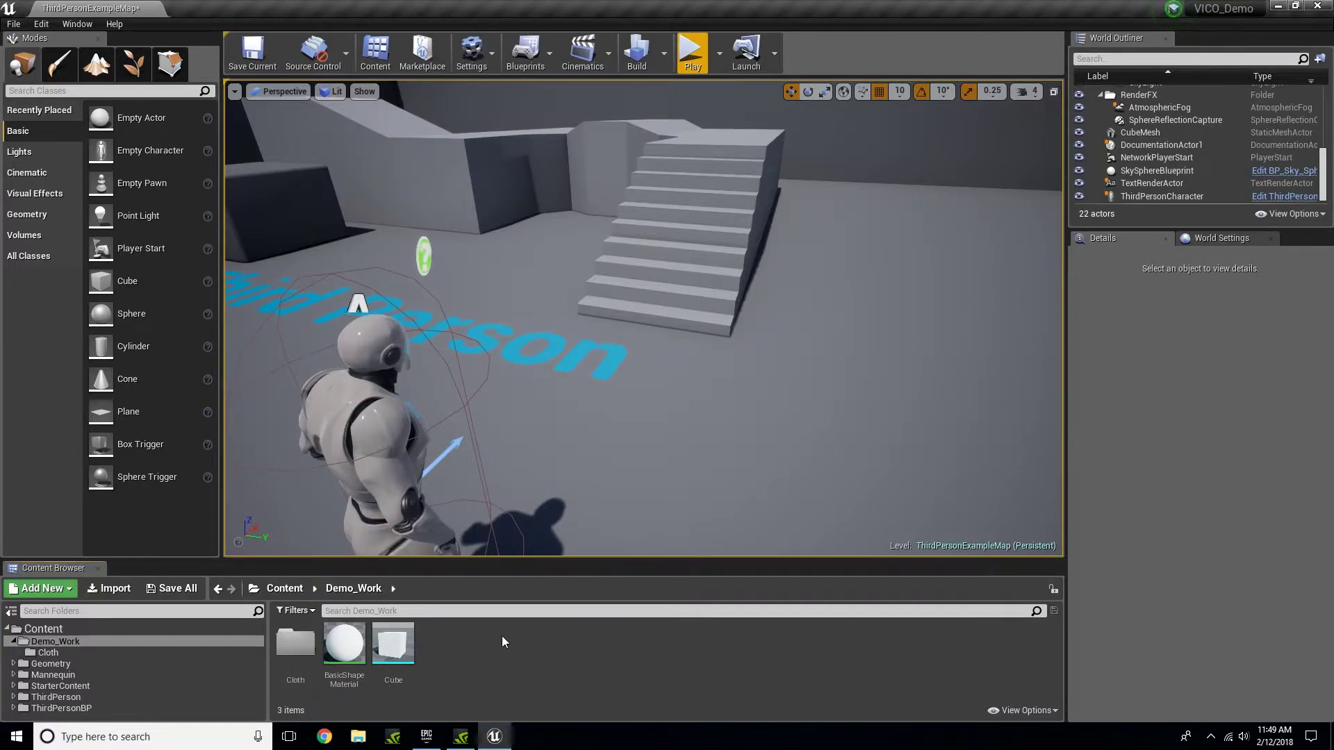
Step: Create a new Actor Blueprint named Rope in the Demo_Work folder
{"action": "right_click", "coordinate": [484, 669]}
{"action": "mouse_move", "coordinate": [535, 517]}
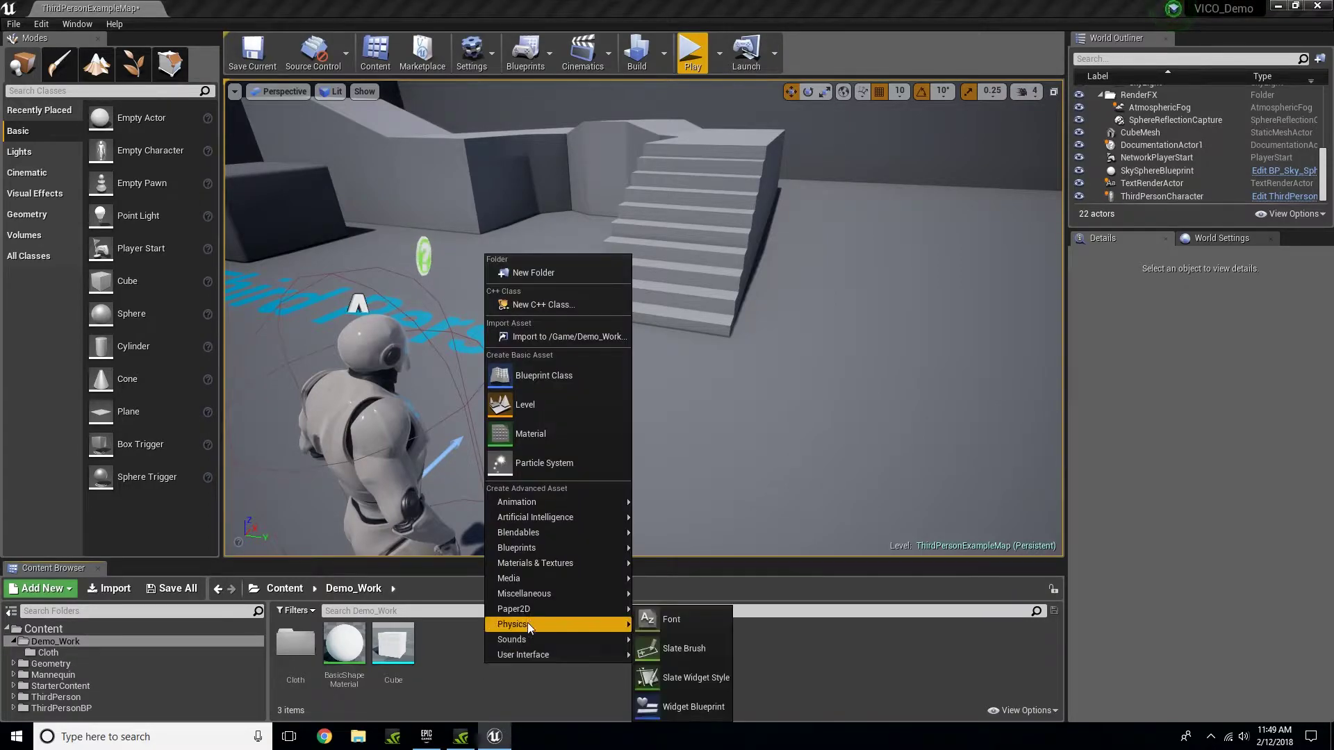
{"action": "left_click", "coordinate": [556, 379]}
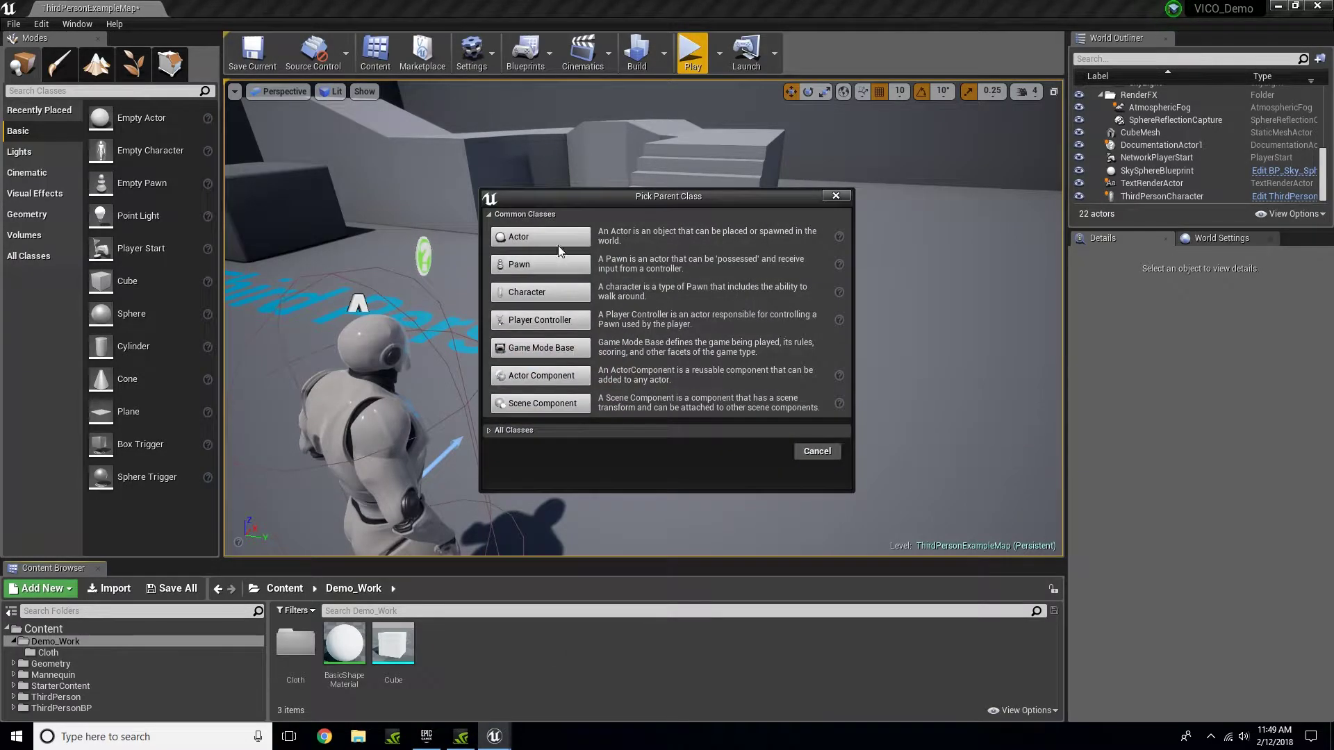
{"action": "left_click", "coordinate": [519, 237]}
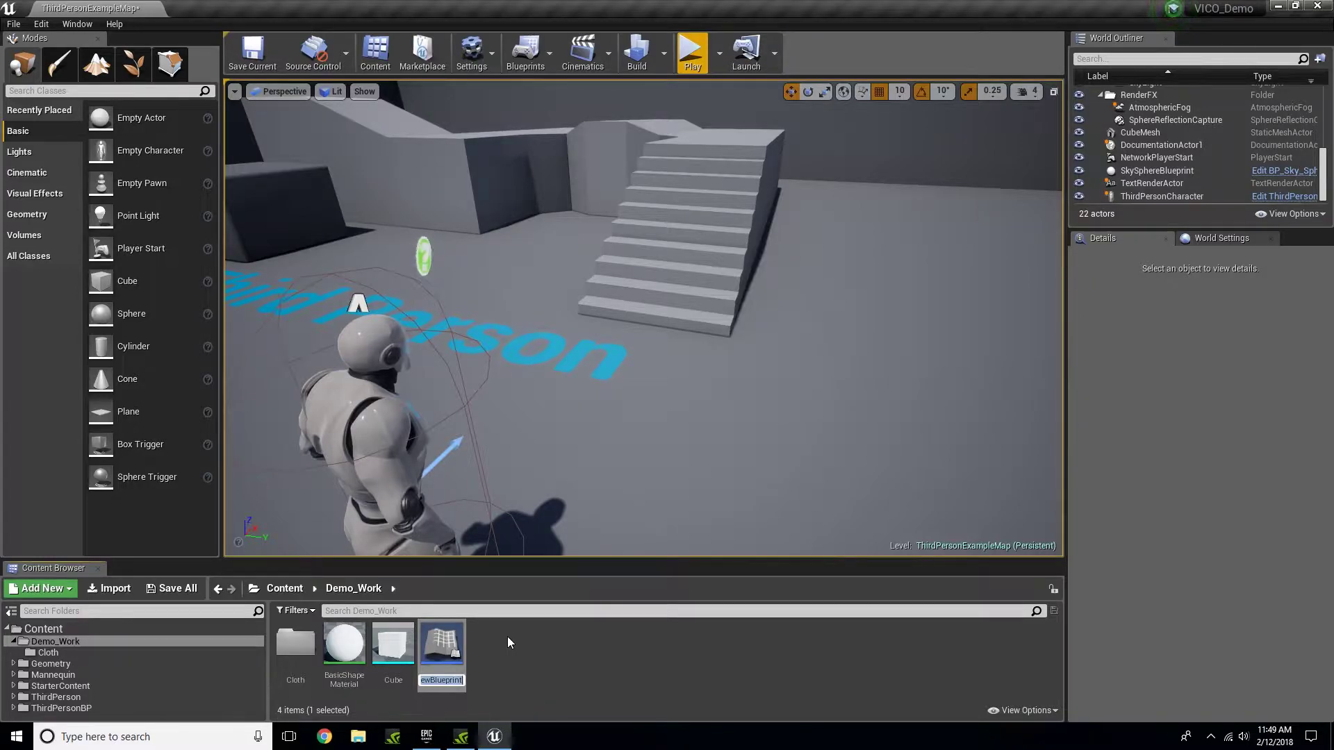
{"action": "type", "text": "Rope"}
{"action": "key", "text": "Return"}
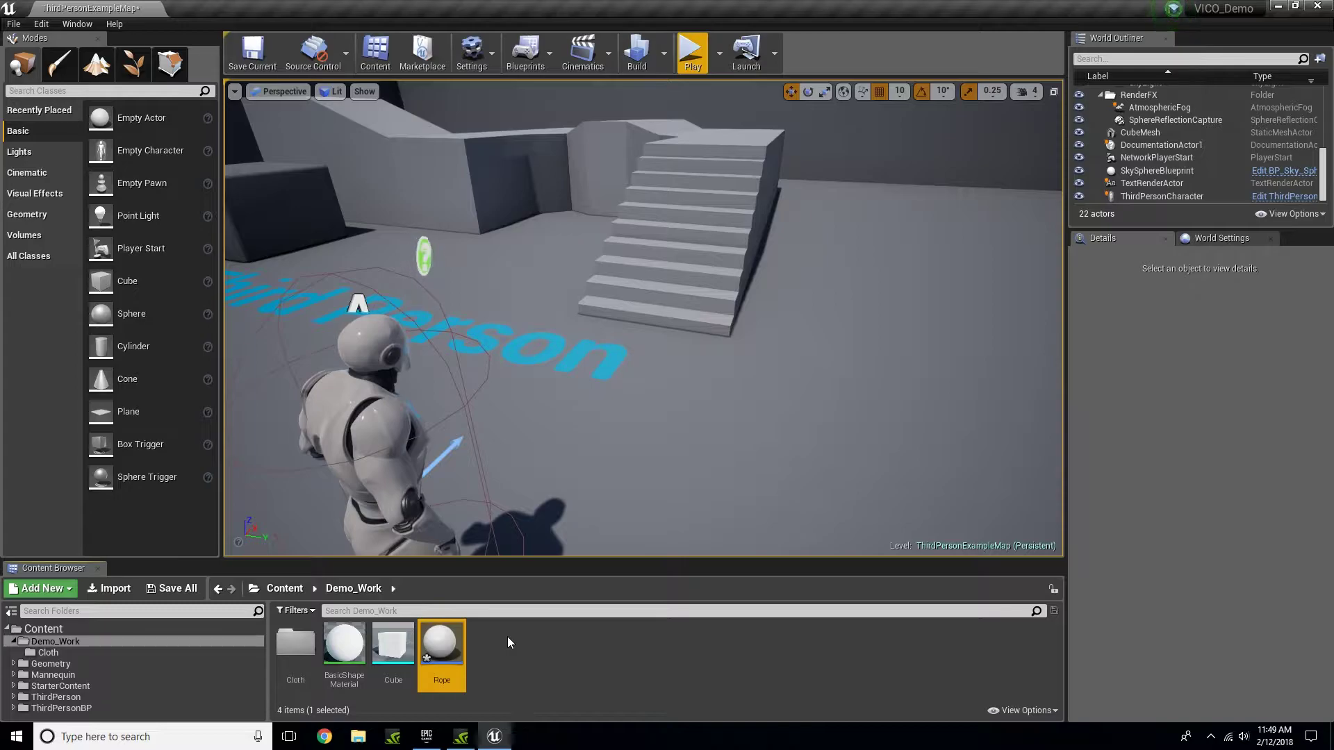
Step: Add a VDRope component to the Rope Blueprint
{"action": "double_click", "coordinate": [443, 648]}
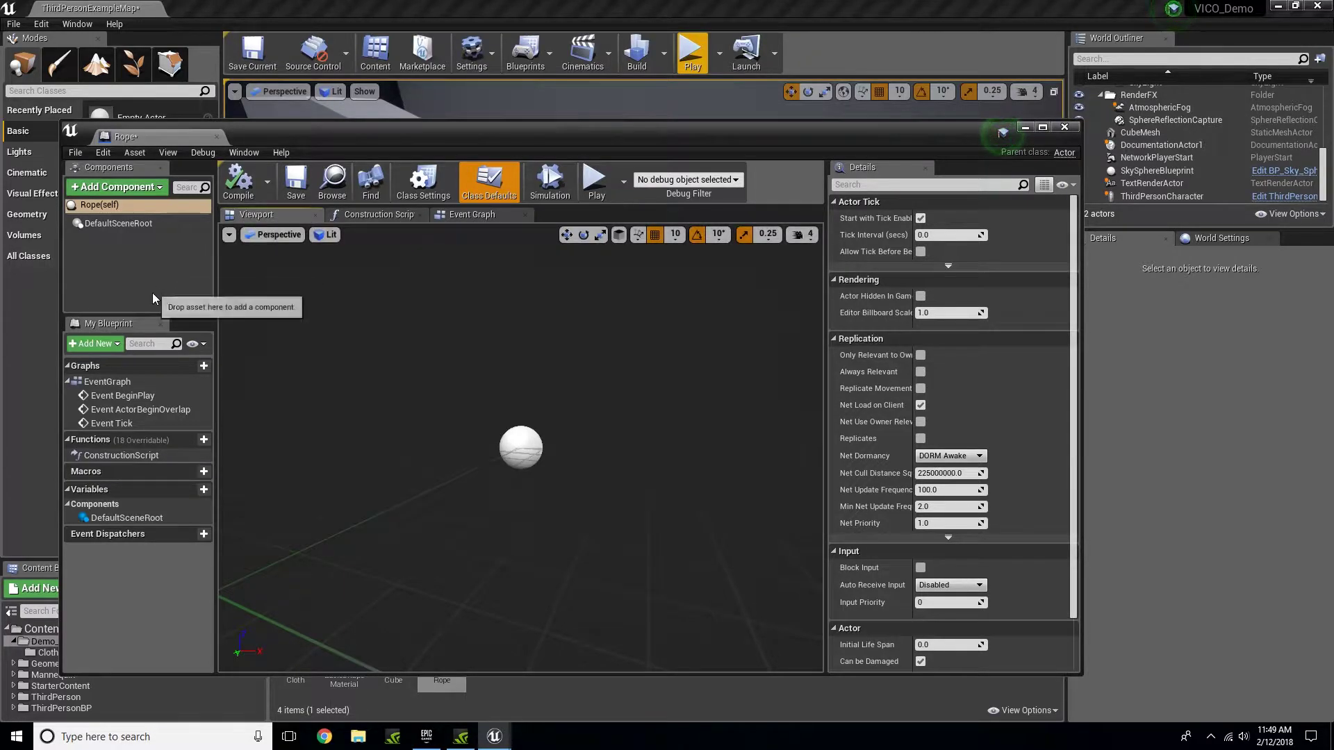
{"action": "left_click", "coordinate": [117, 191]}
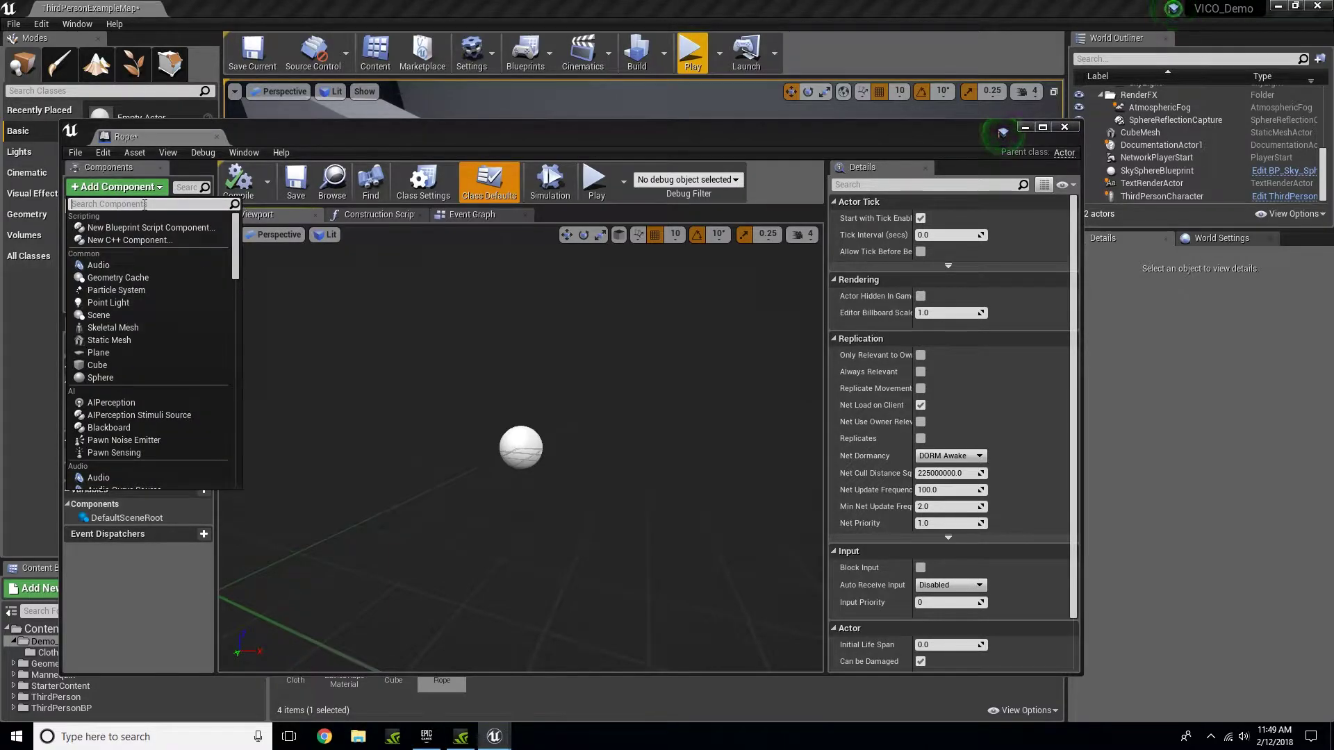
{"action": "type", "text": "vd"}
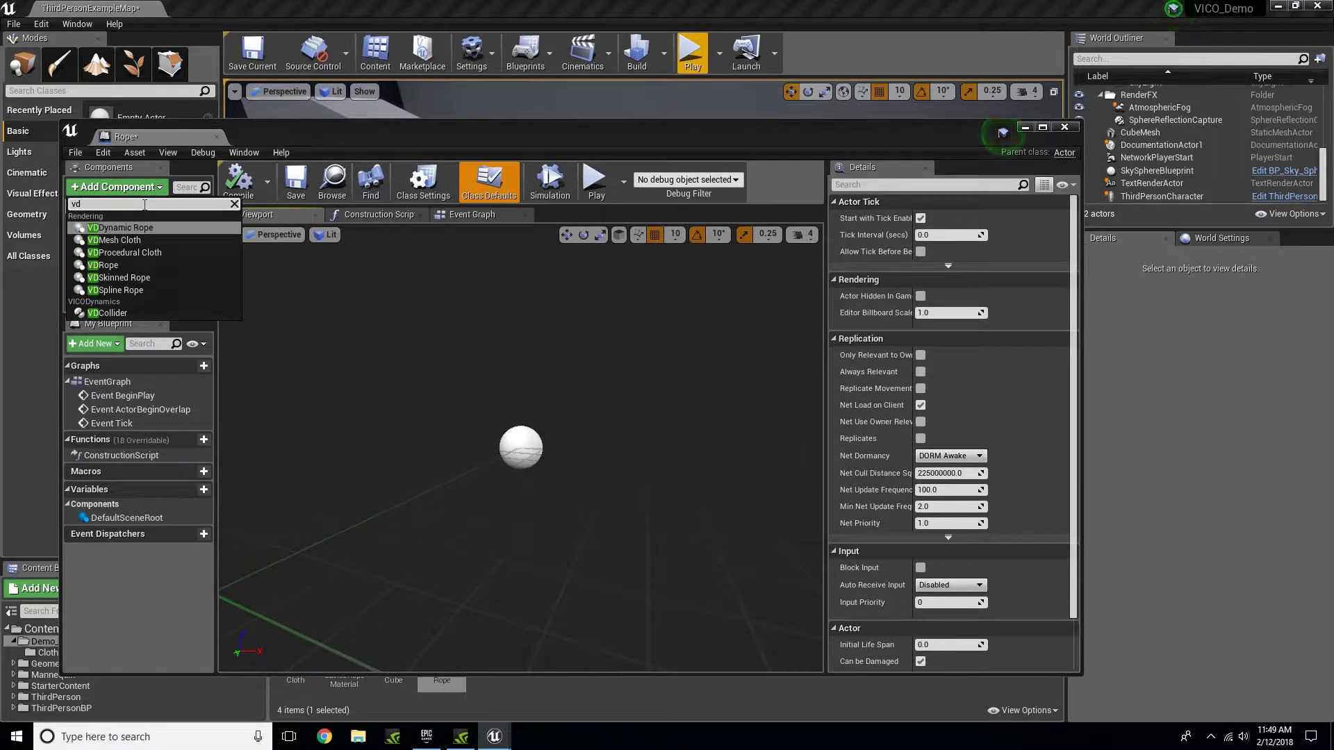
{"action": "left_click", "coordinate": [91, 268]}
Step: Rotate the VDRope to -90 pitch so it hangs straight down
{"action": "left_click_drag", "start_coordinate": [589, 552], "coordinate": [585, 524]}
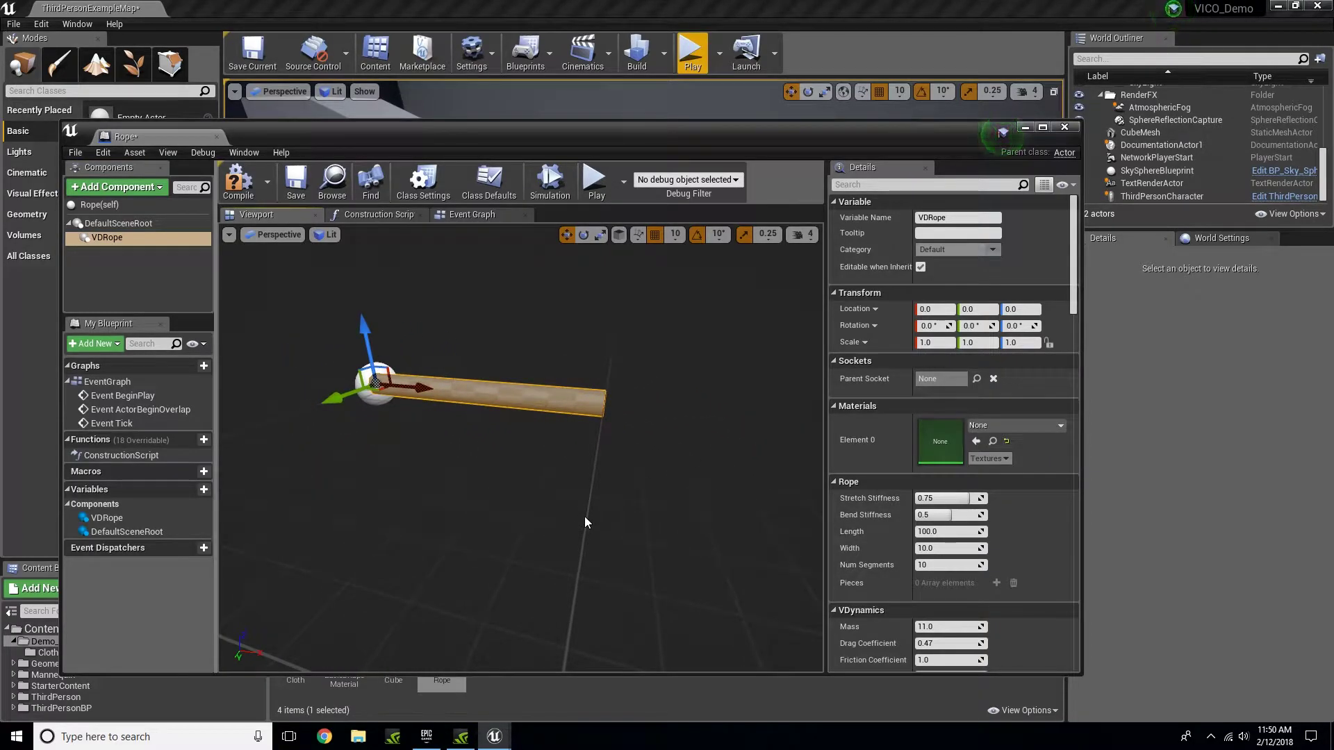
{"action": "left_click_drag", "start_coordinate": [274, 215], "coordinate": [245, 182]}
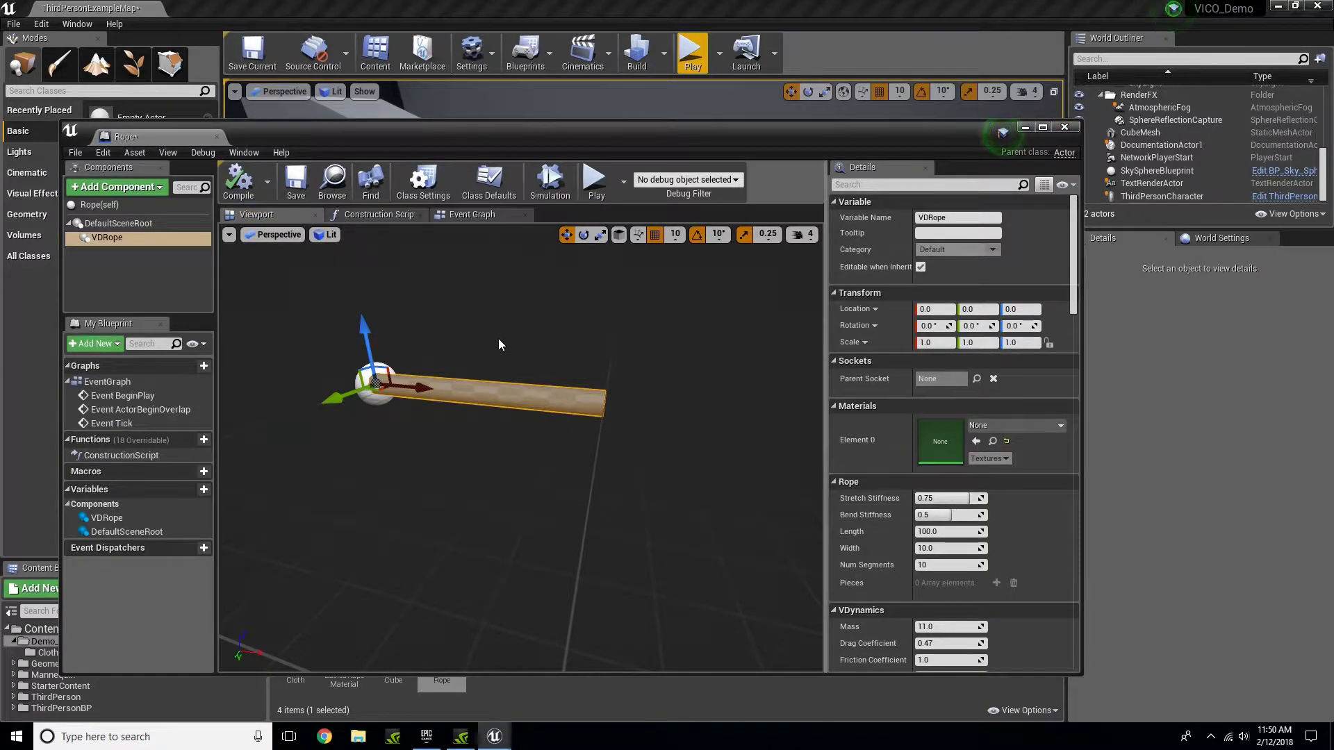
{"action": "key", "text": "e"}
{"action": "mouse_move", "coordinate": [474, 313]}
{"action": "left_mouse_down"}
{"action": "mouse_move", "coordinate": [494, 393]}
{"action": "mouse_move", "coordinate": [474, 437]}
{"action": "left_mouse_up"}
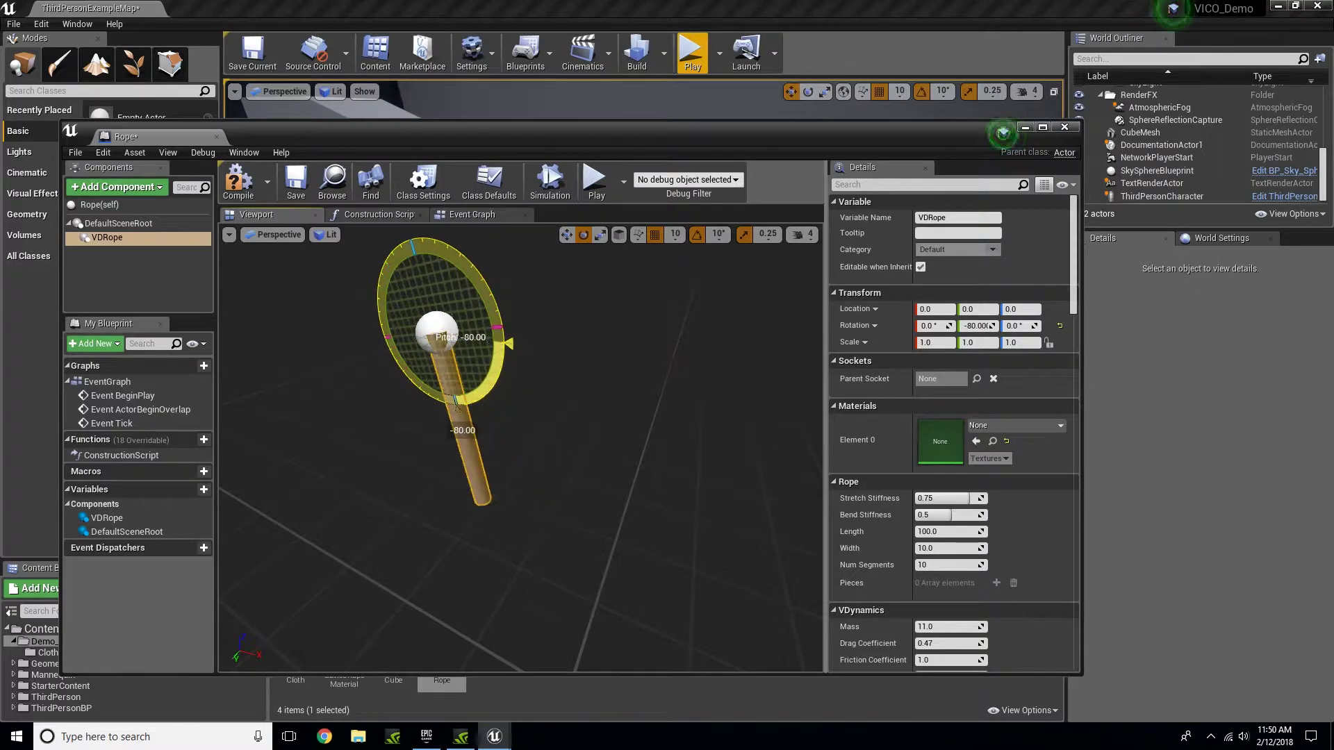
Step: Compile Rope and place a Rope actor in the level, raised above the ground
{"action": "left_click", "coordinate": [238, 179]}
{"action": "left_click", "coordinate": [1066, 126]}
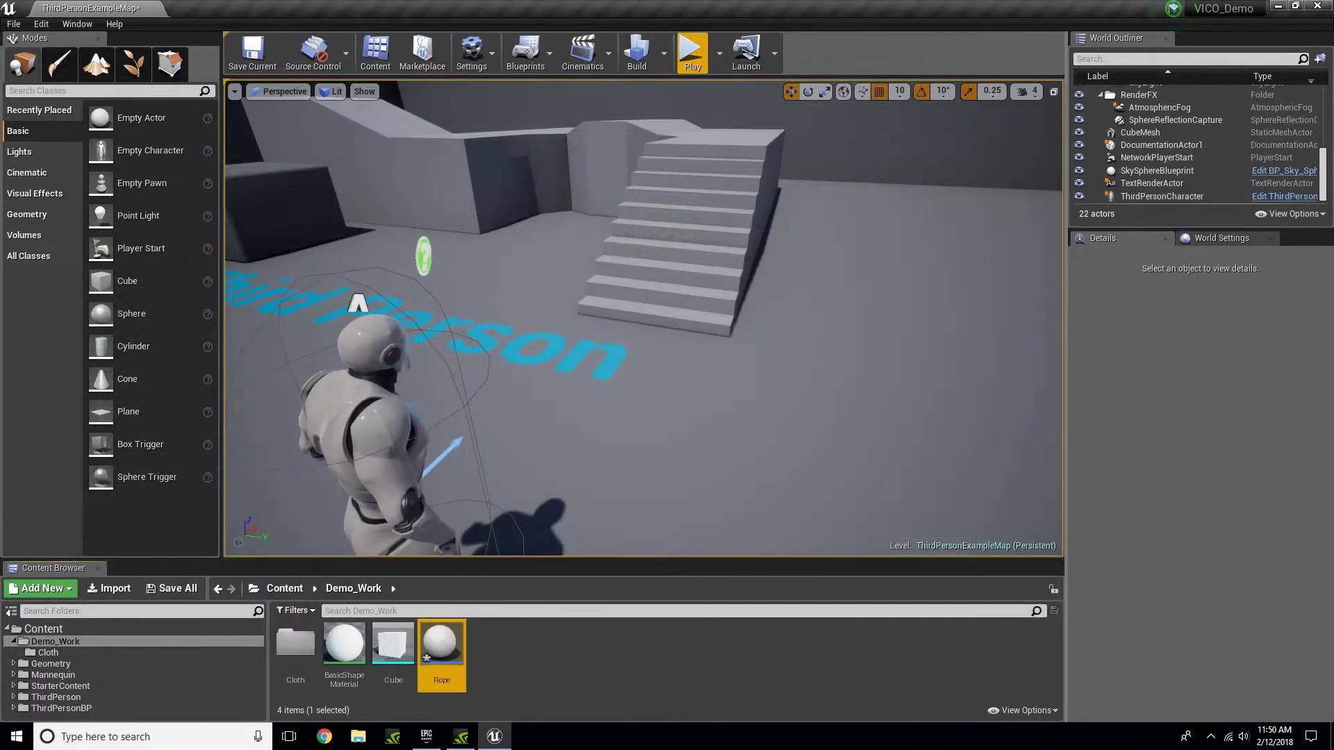
{"action": "mouse_move", "coordinate": [441, 645]}
{"action": "left_mouse_down"}
{"action": "mouse_move", "coordinate": [632, 386]}
{"action": "mouse_move", "coordinate": [605, 380]}
{"action": "left_mouse_up"}
{"action": "mouse_move", "coordinate": [610, 328]}
{"action": "left_mouse_down"}
{"action": "mouse_move", "coordinate": [602, 104]}
{"action": "mouse_move", "coordinate": [689, 115]}
{"action": "left_mouse_up"}
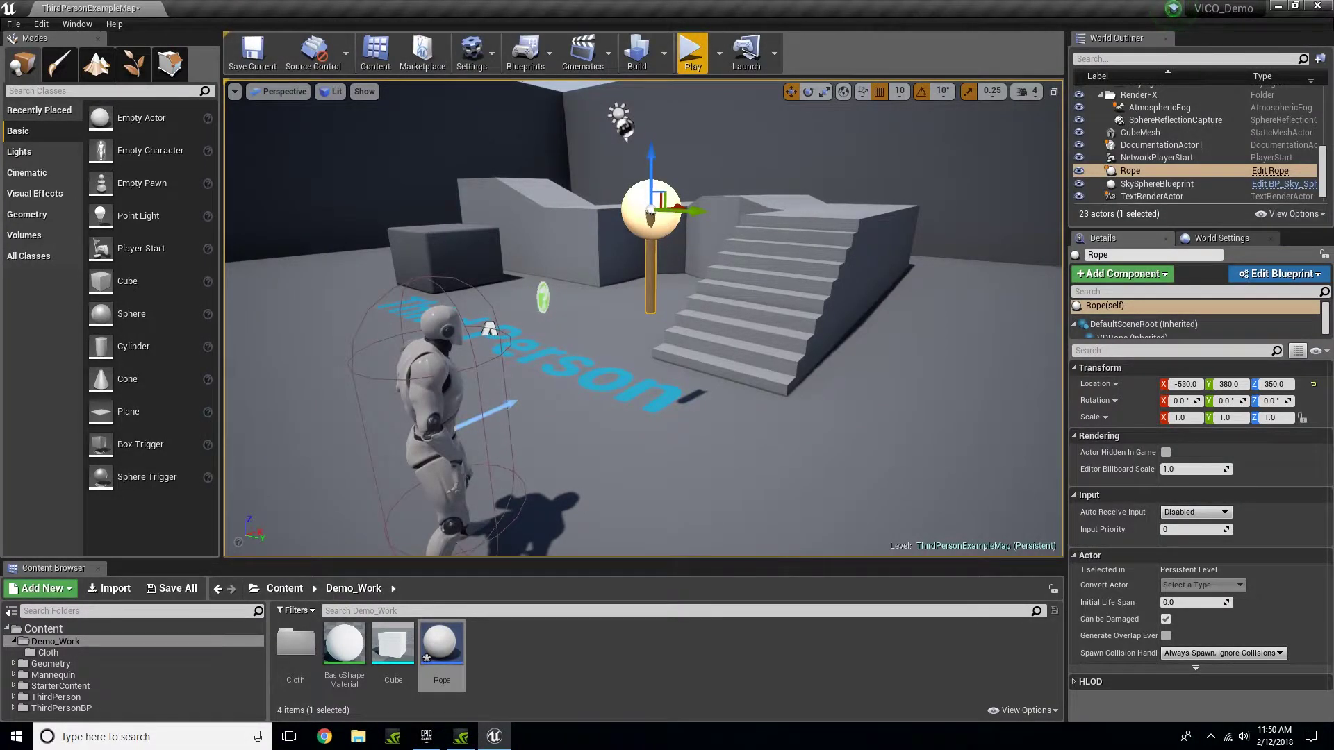
Step: Play the level briefly, walking the character around, then stop the session
{"action": "left_click", "coordinate": [692, 50]}
{"action": "key", "text": "w"}
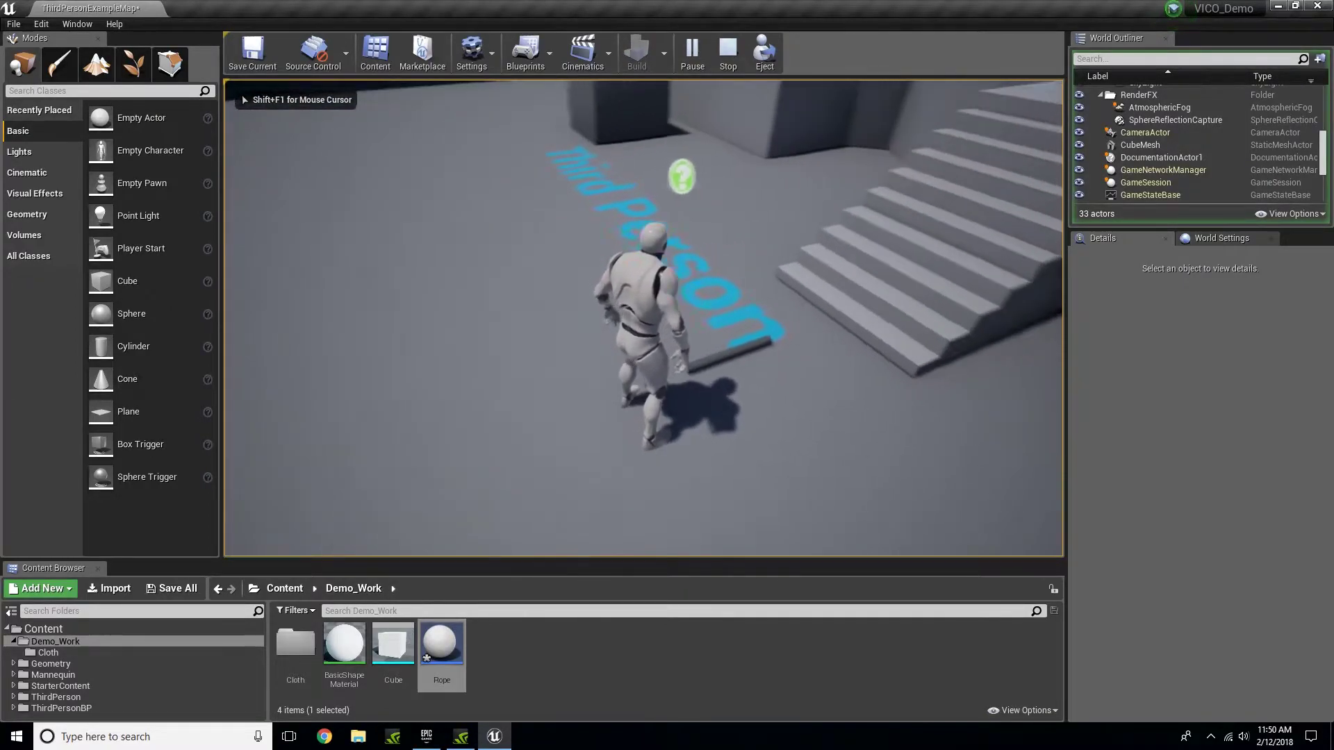
{"action": "key", "text": "w"}
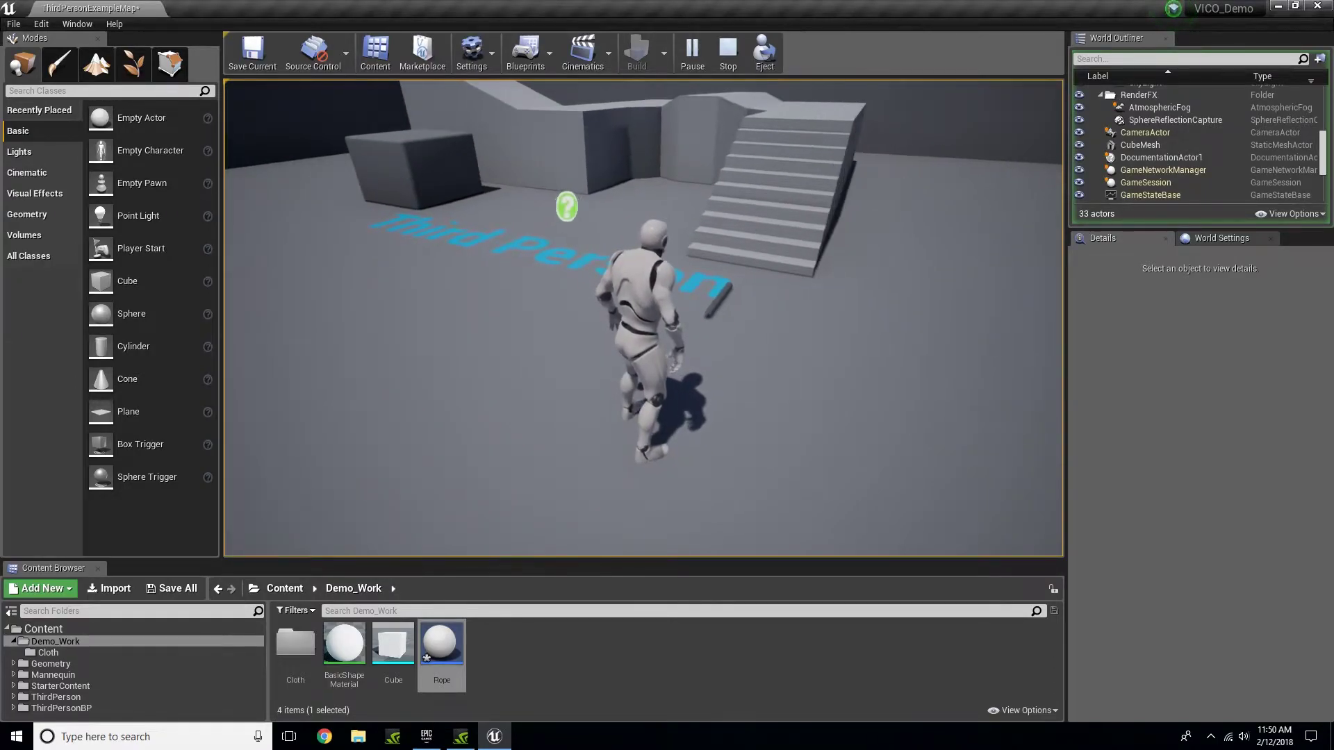
{"action": "key", "text": "Escape"}
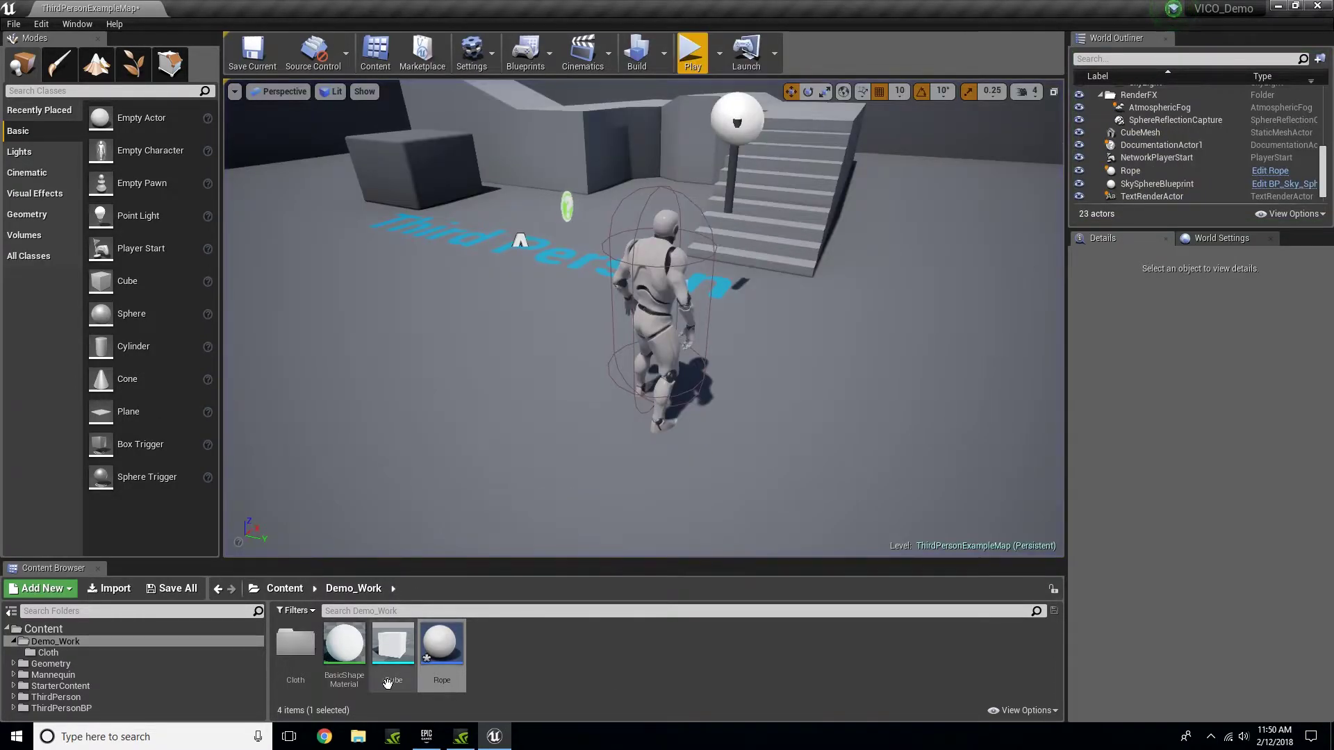
Step: Reopen the Rope Blueprint and show its 3D viewport near the sphere and rope
{"action": "double_click", "coordinate": [443, 651]}
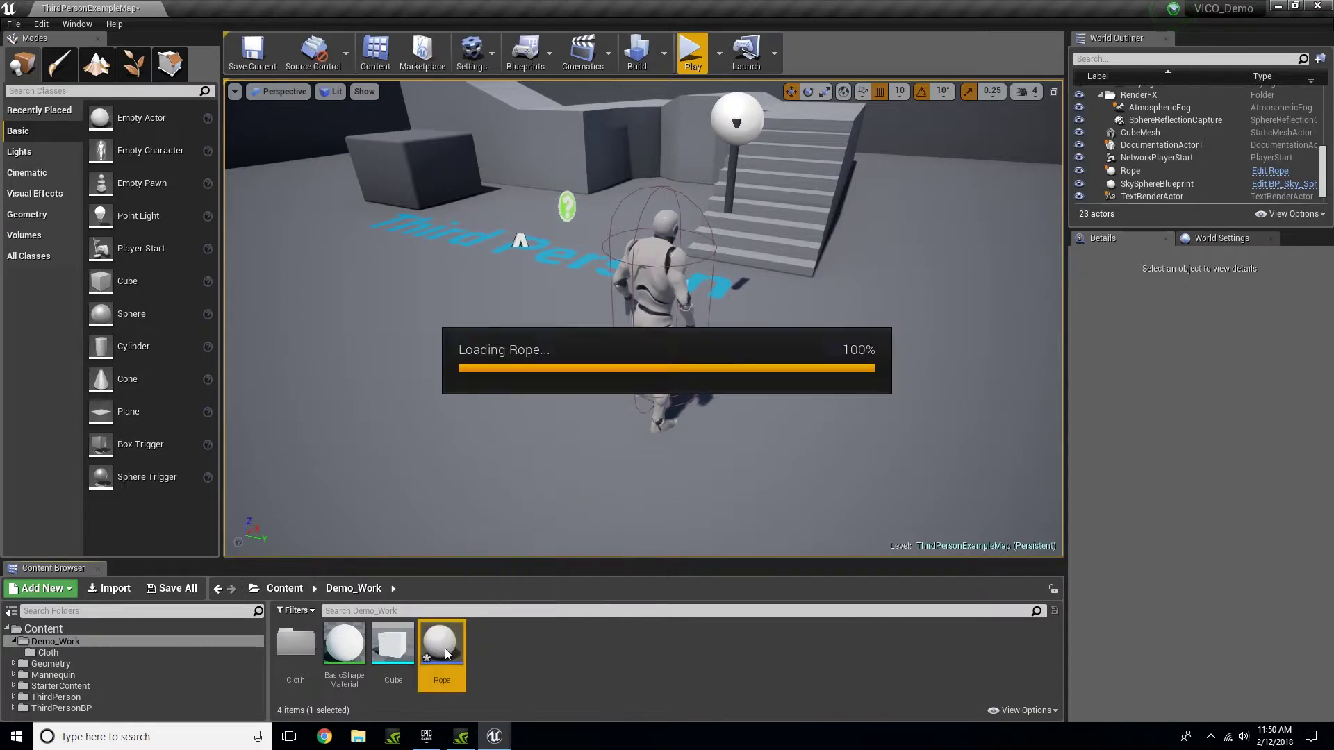
{"action": "left_click", "coordinate": [278, 212]}
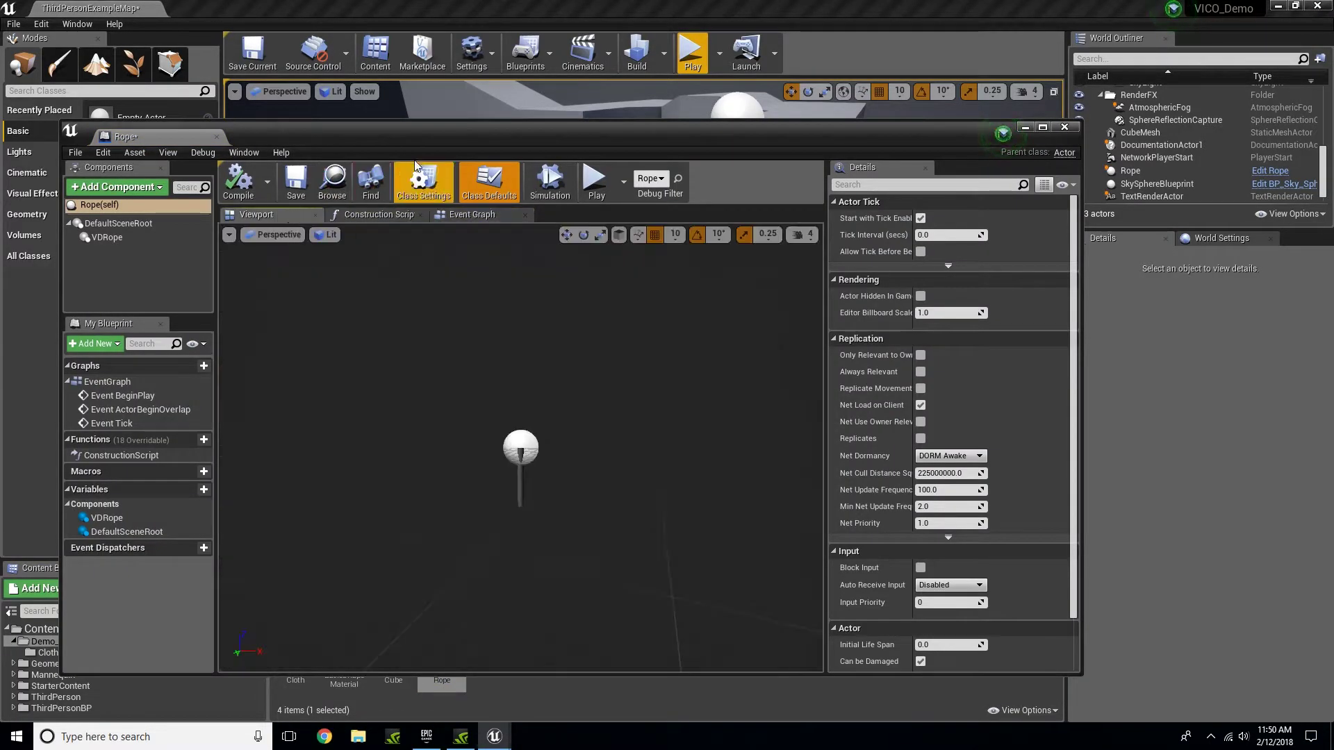
{"action": "left_click_drag", "start_coordinate": [466, 133], "coordinate": [510, 115]}
{"action": "left_click_drag", "start_coordinate": [624, 476], "coordinate": [624, 438]}
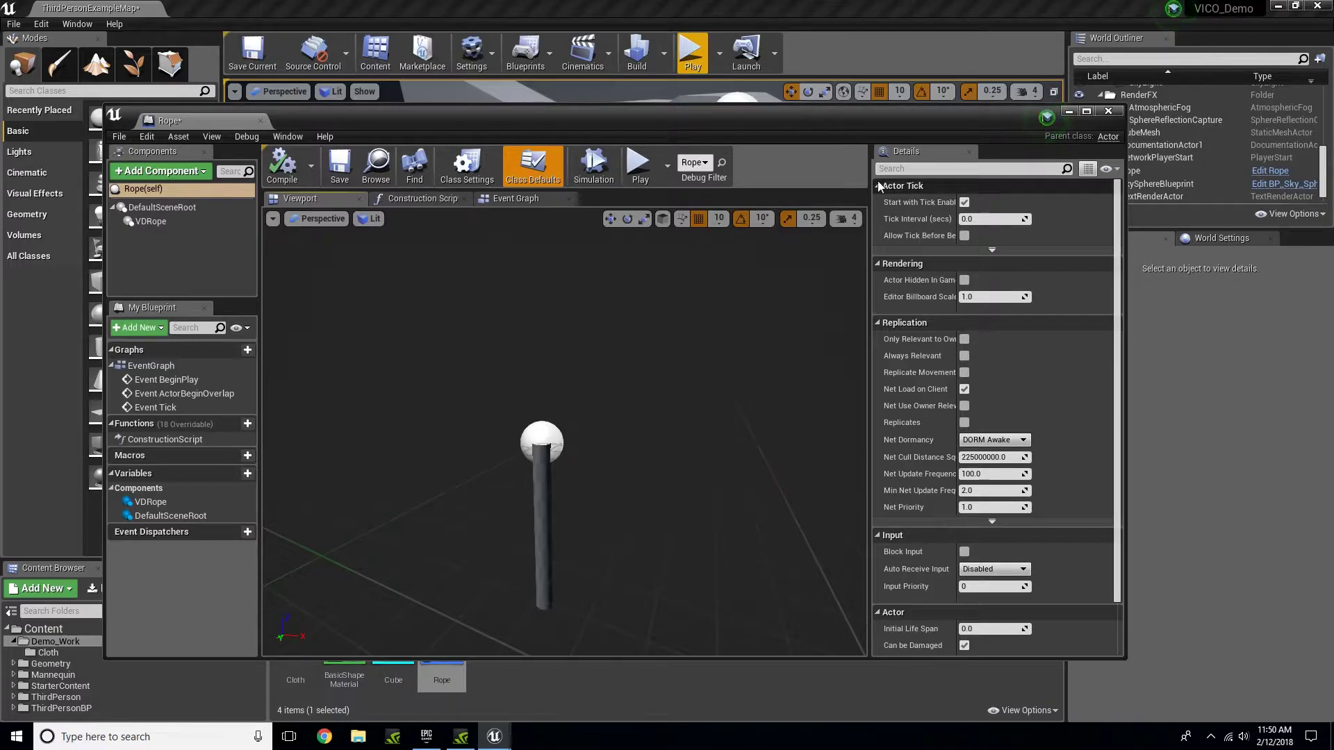
Step: Select the VDRope and search 'rigid' to confirm Attach to Rigids is enabled
{"action": "left_click", "coordinate": [549, 515]}
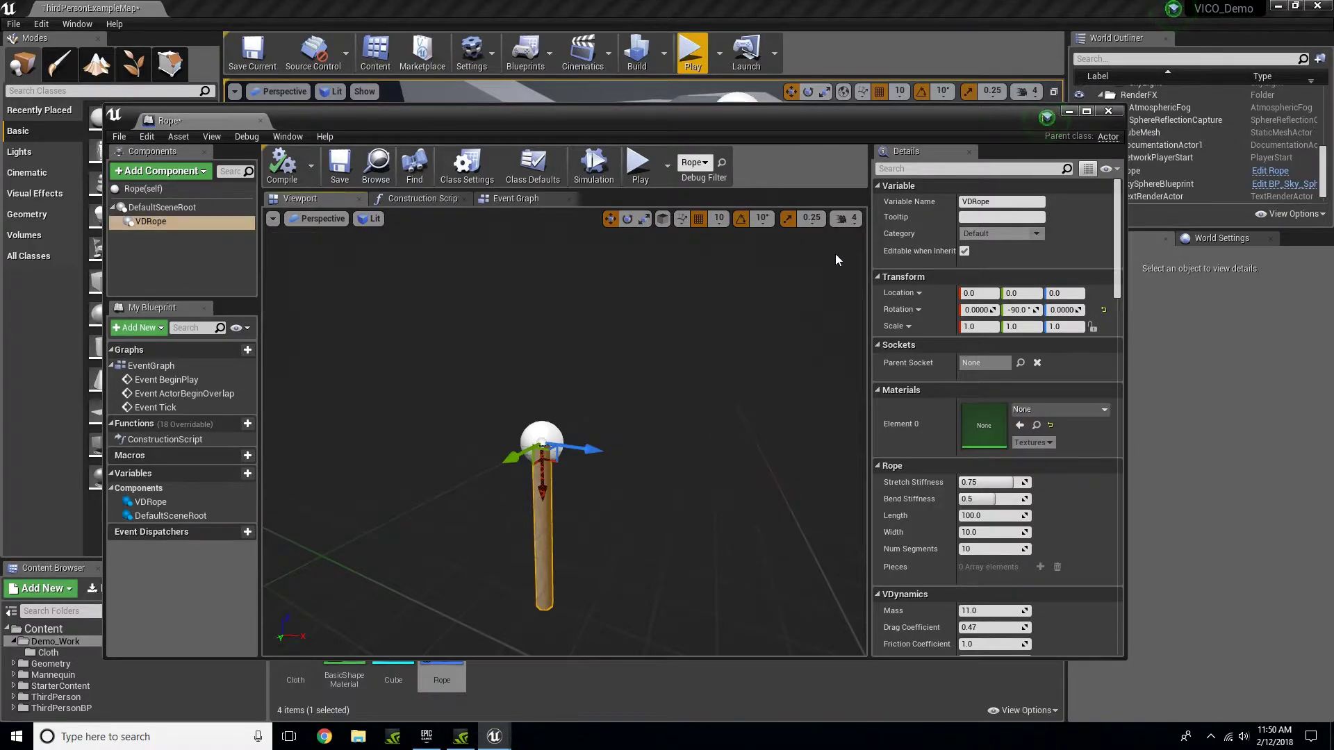
{"action": "left_click", "coordinate": [973, 168]}
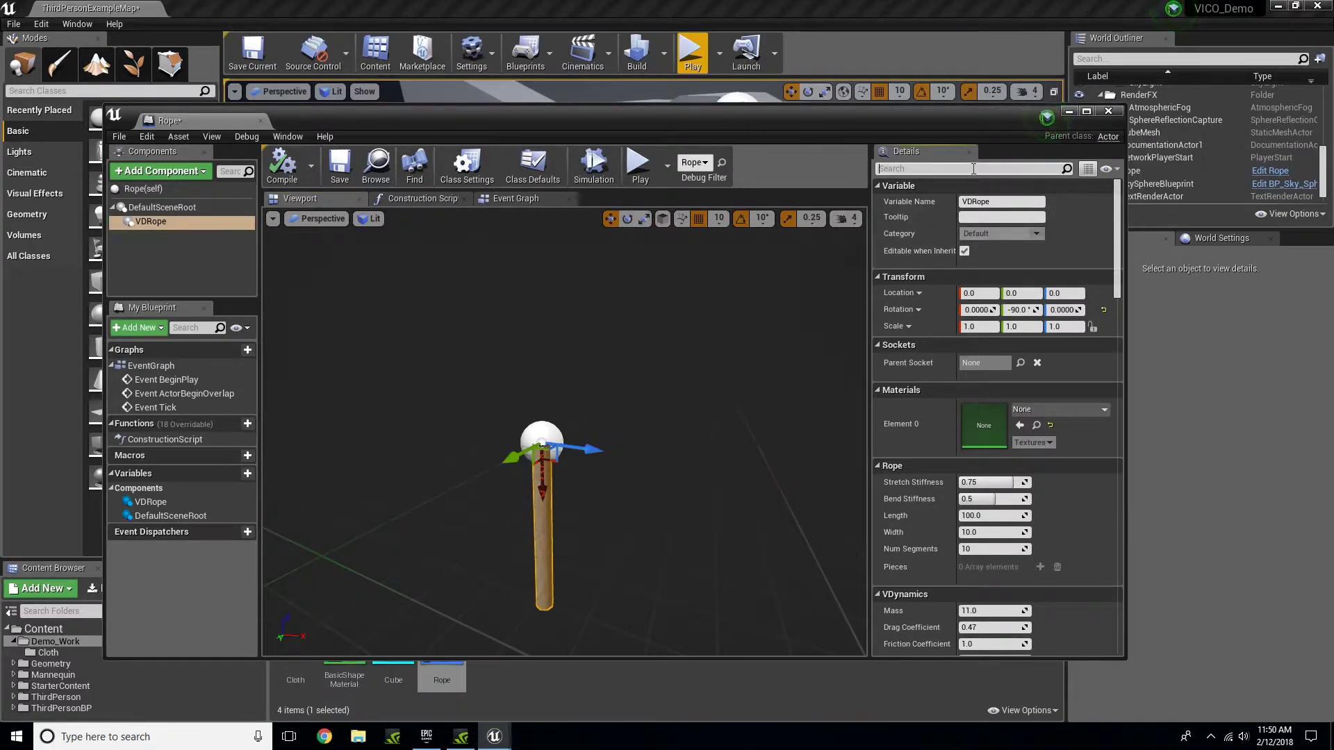
{"action": "type", "text": "rigid"}
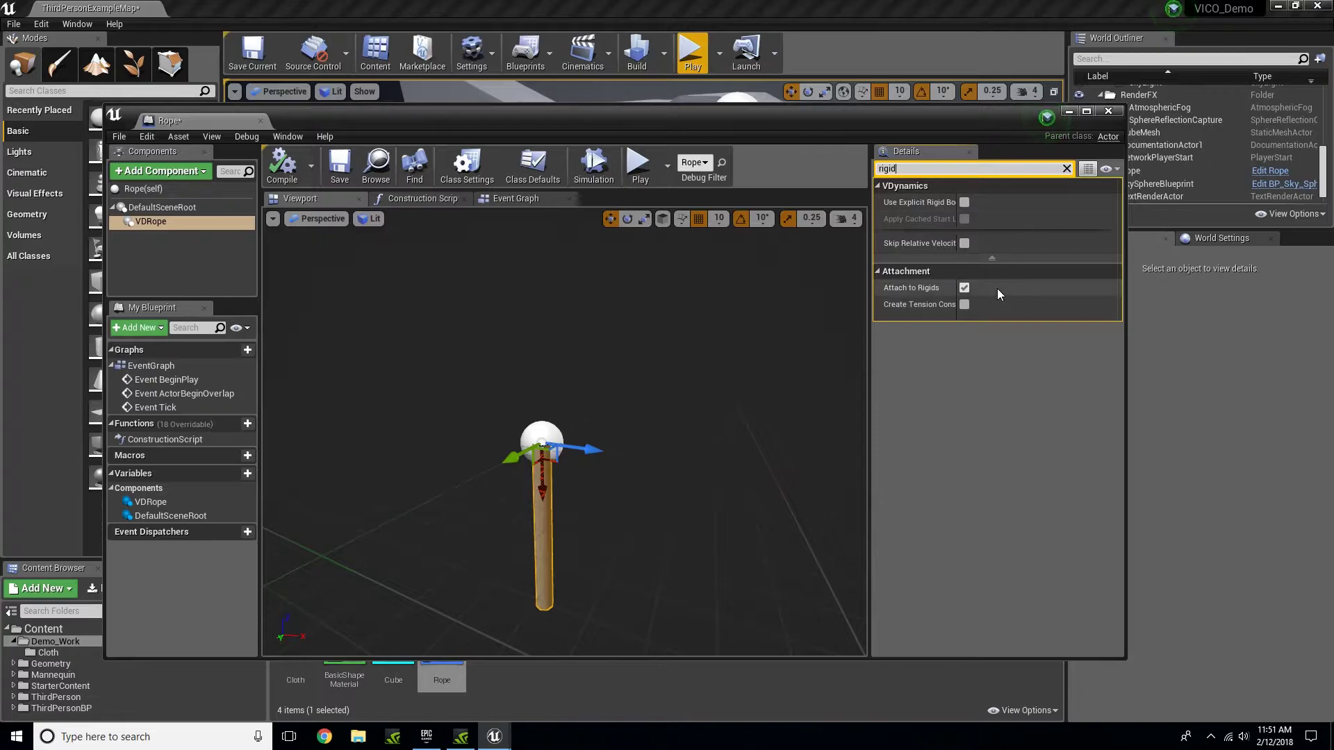
Step: Clear the search and start adding a Sphere Collision under the selected VDRope
{"action": "left_click", "coordinate": [1066, 169]}
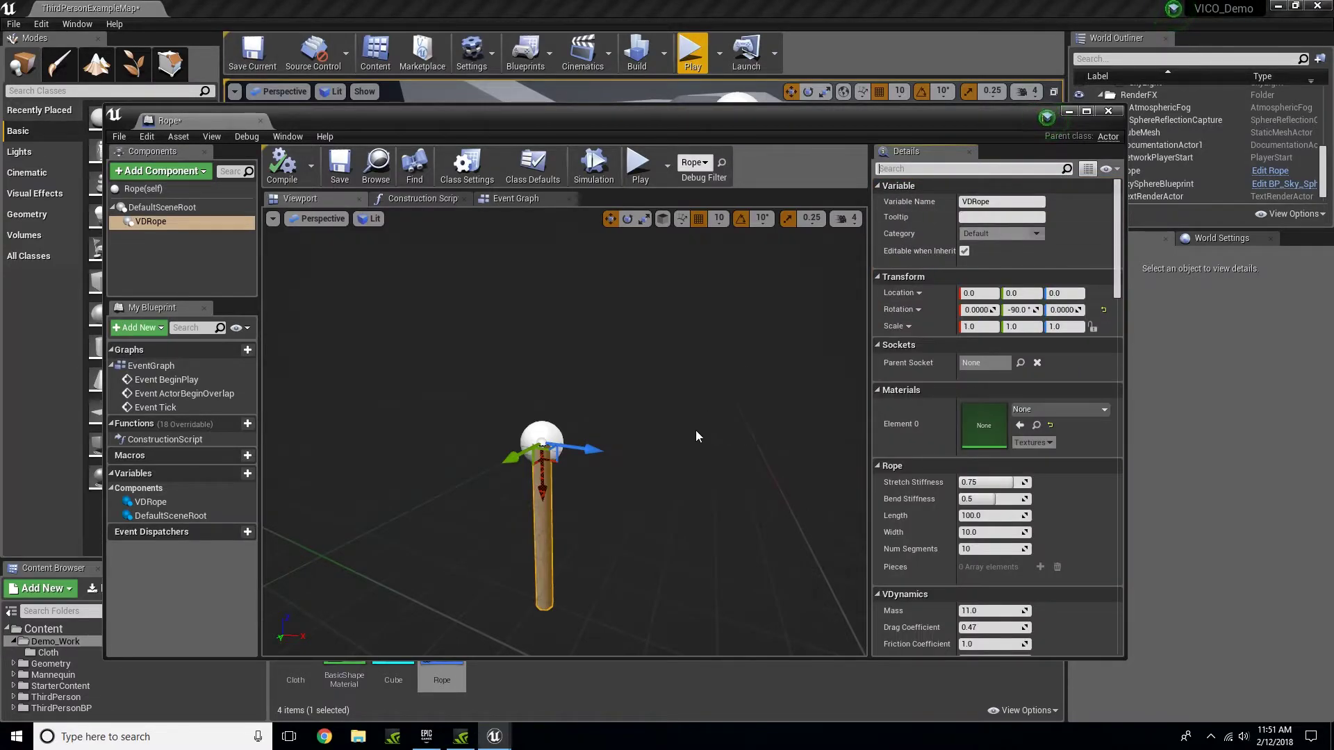
{"action": "left_click", "coordinate": [147, 223]}
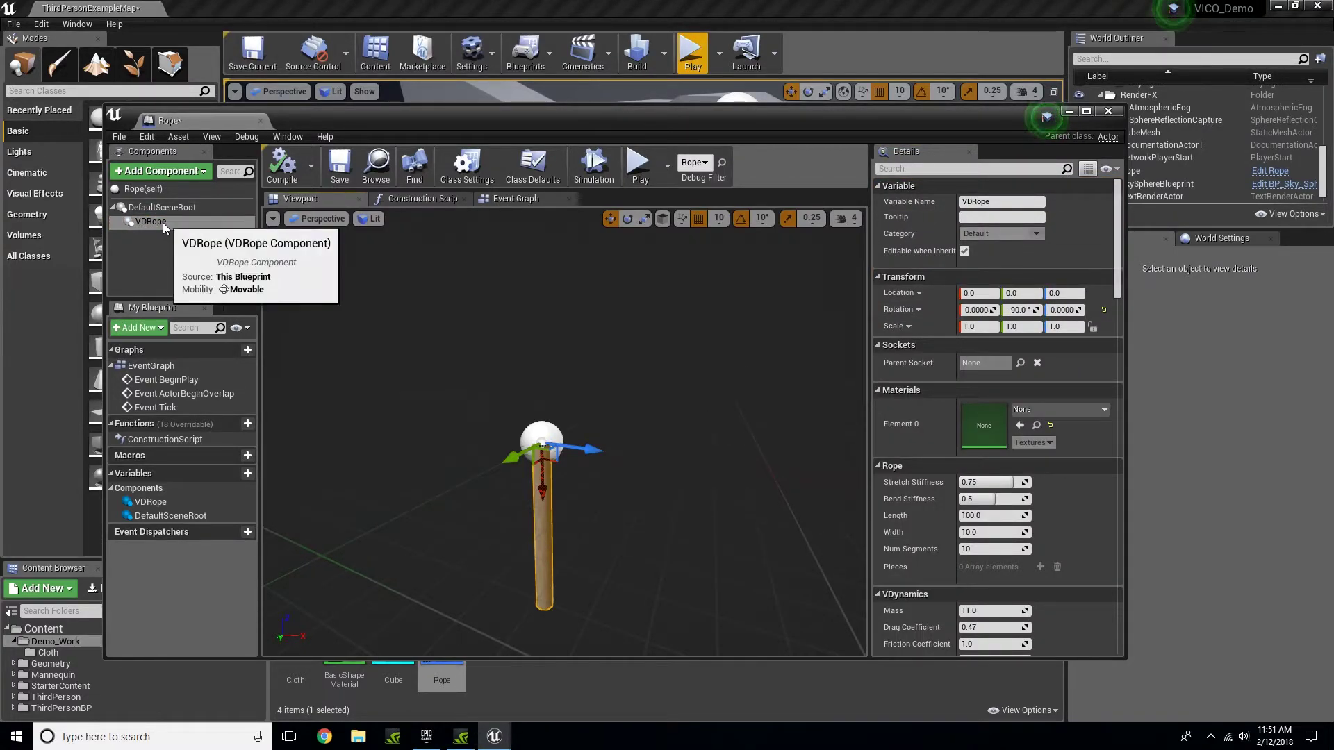
{"action": "left_click", "coordinate": [192, 173]}
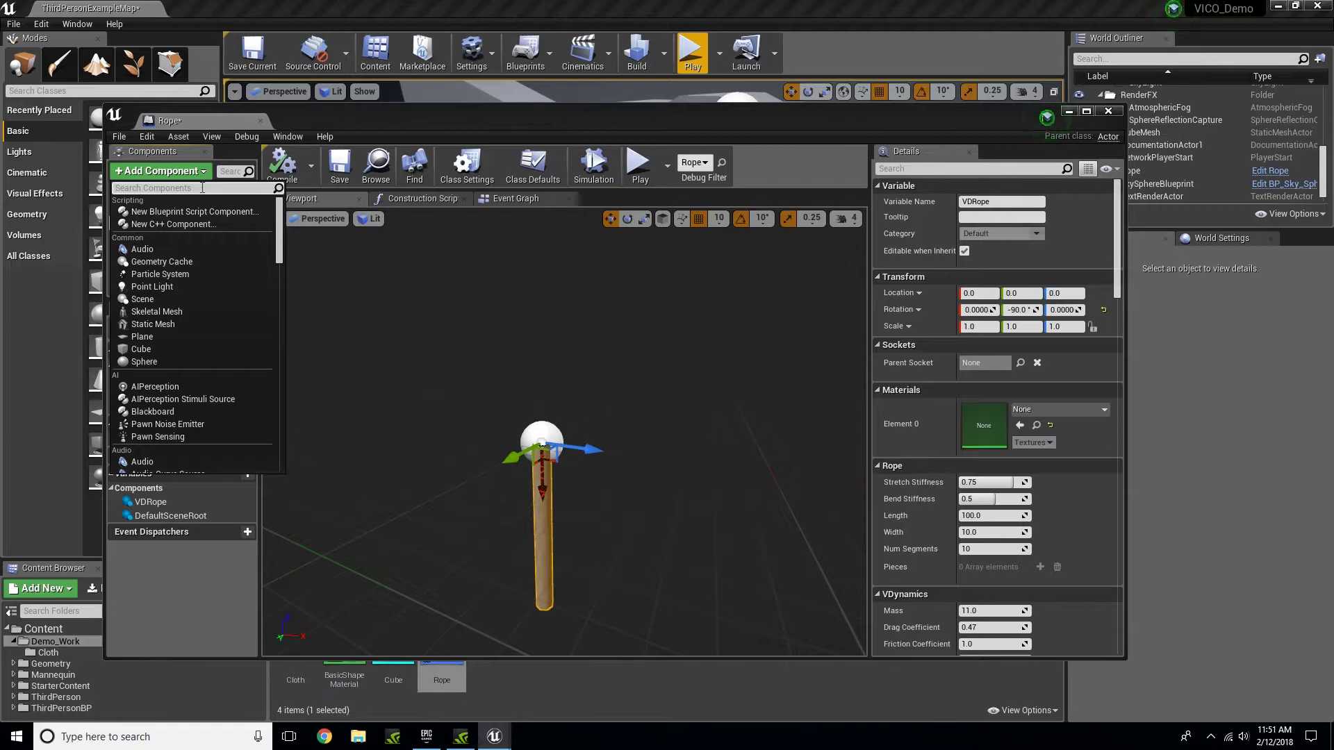
{"action": "type", "text": "coll"}
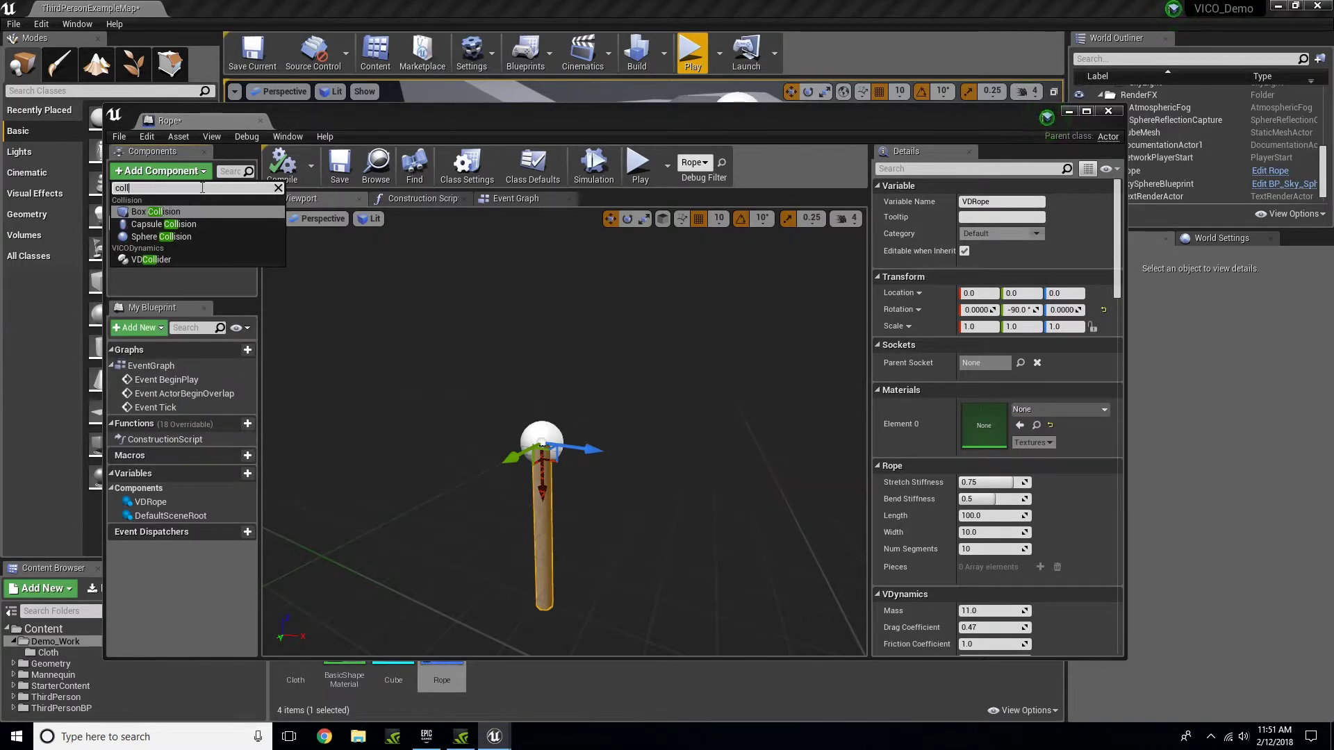
Step: Add the Sphere Collision and scale it down to 0.25 on every axis
{"action": "left_click", "coordinate": [157, 237]}
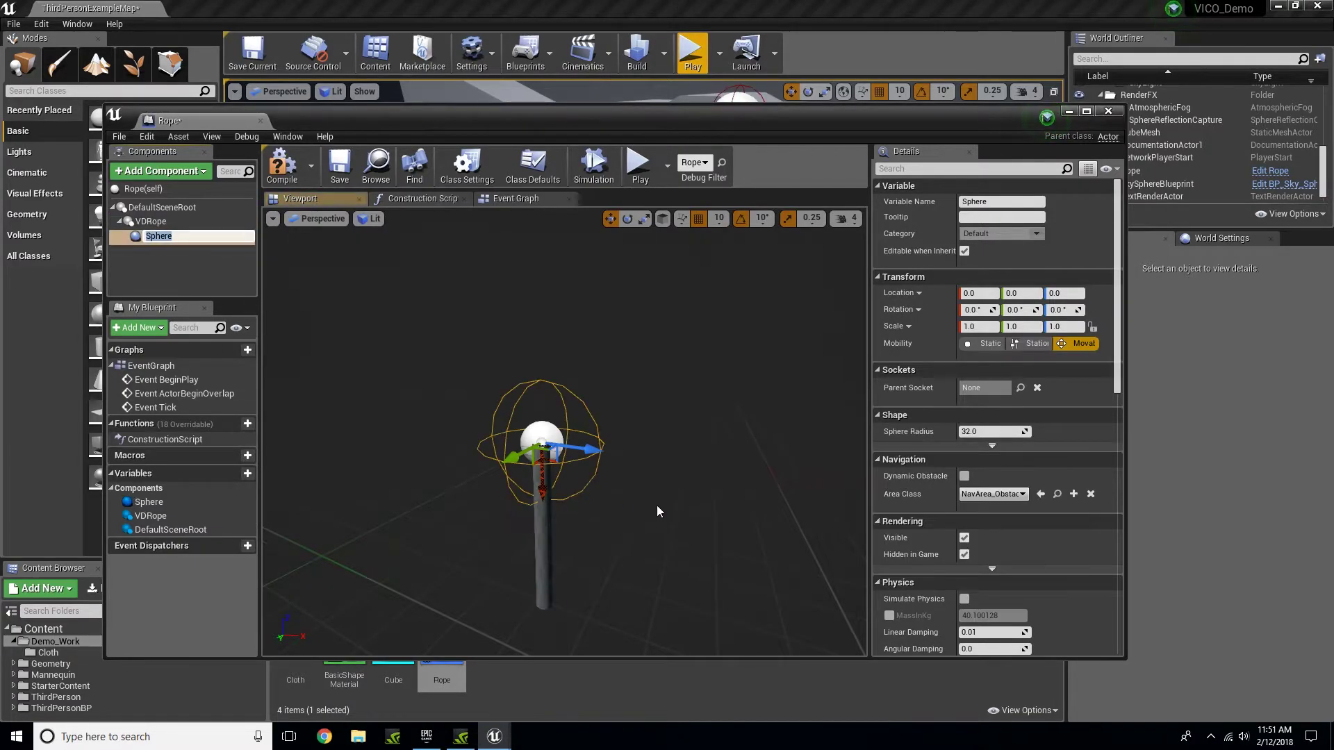
{"action": "left_click_drag", "start_coordinate": [625, 469], "coordinate": [671, 492]}
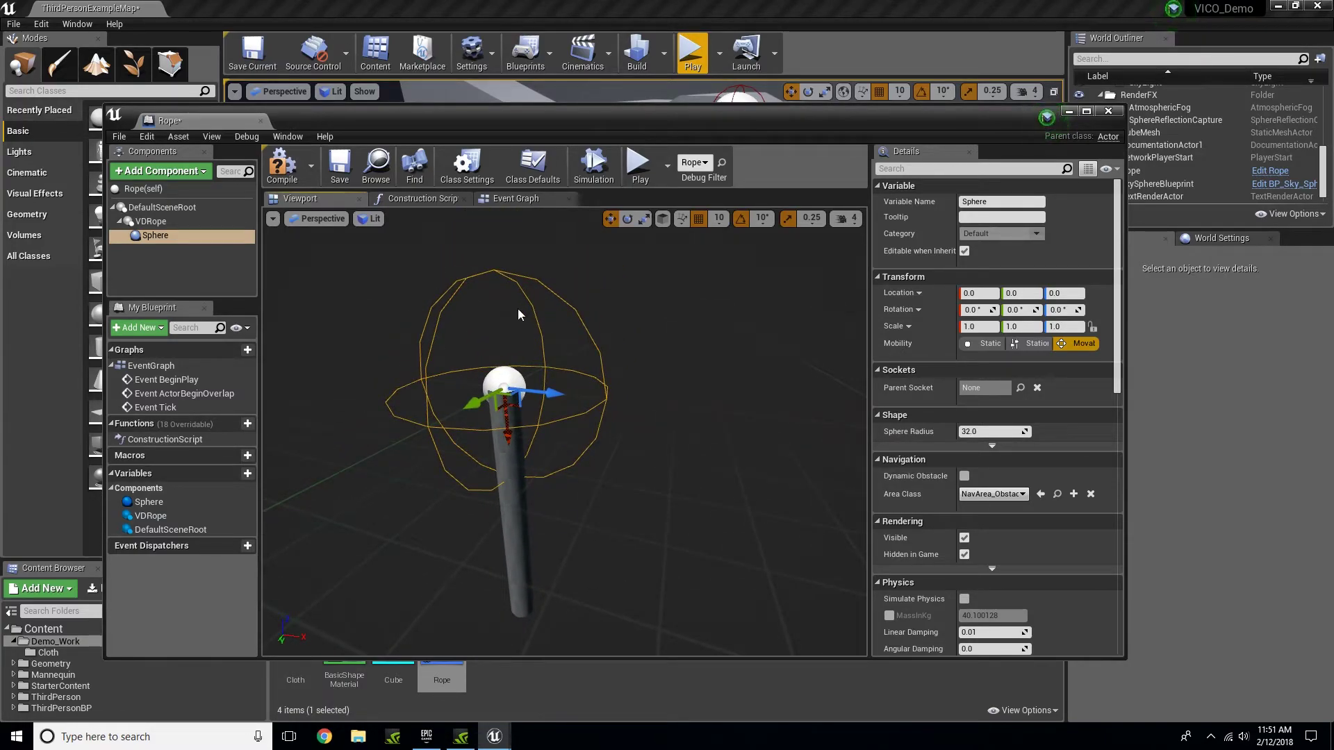
{"action": "left_click_drag", "start_coordinate": [518, 314], "coordinate": [535, 365]}
{"action": "key", "text": "e"}
{"action": "key", "text": "r"}
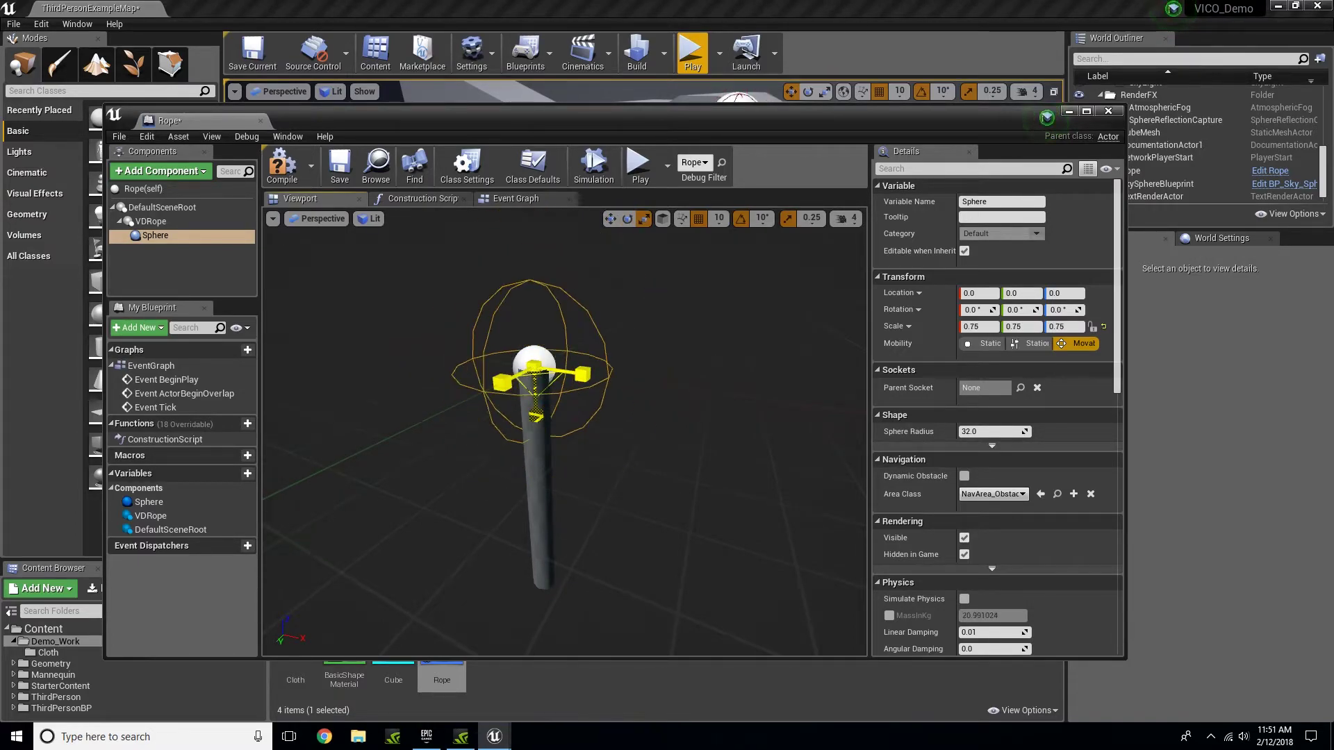
{"action": "right_click_drag", "start_coordinate": [625, 438], "coordinate": [644, 453]}
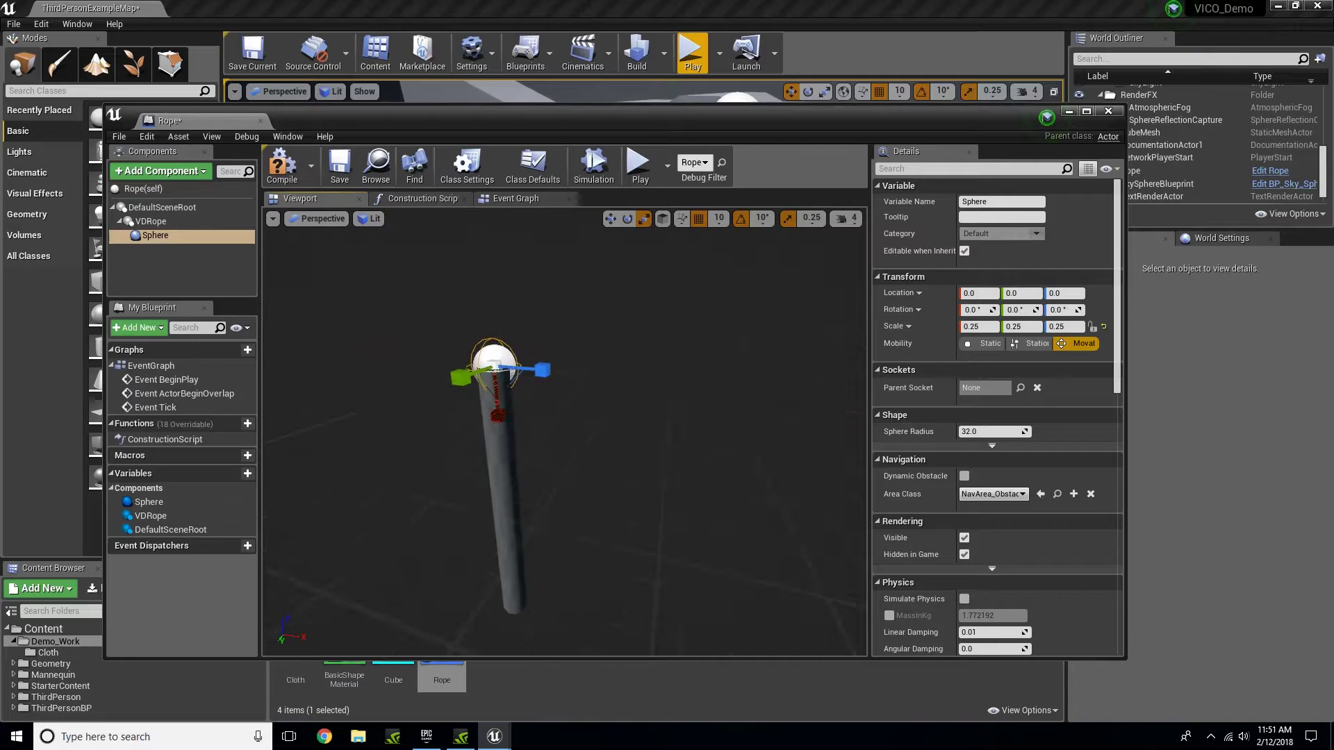
Step: Deselect the sphere and compile the Rope Blueprint
{"action": "left_click", "coordinate": [625, 437]}
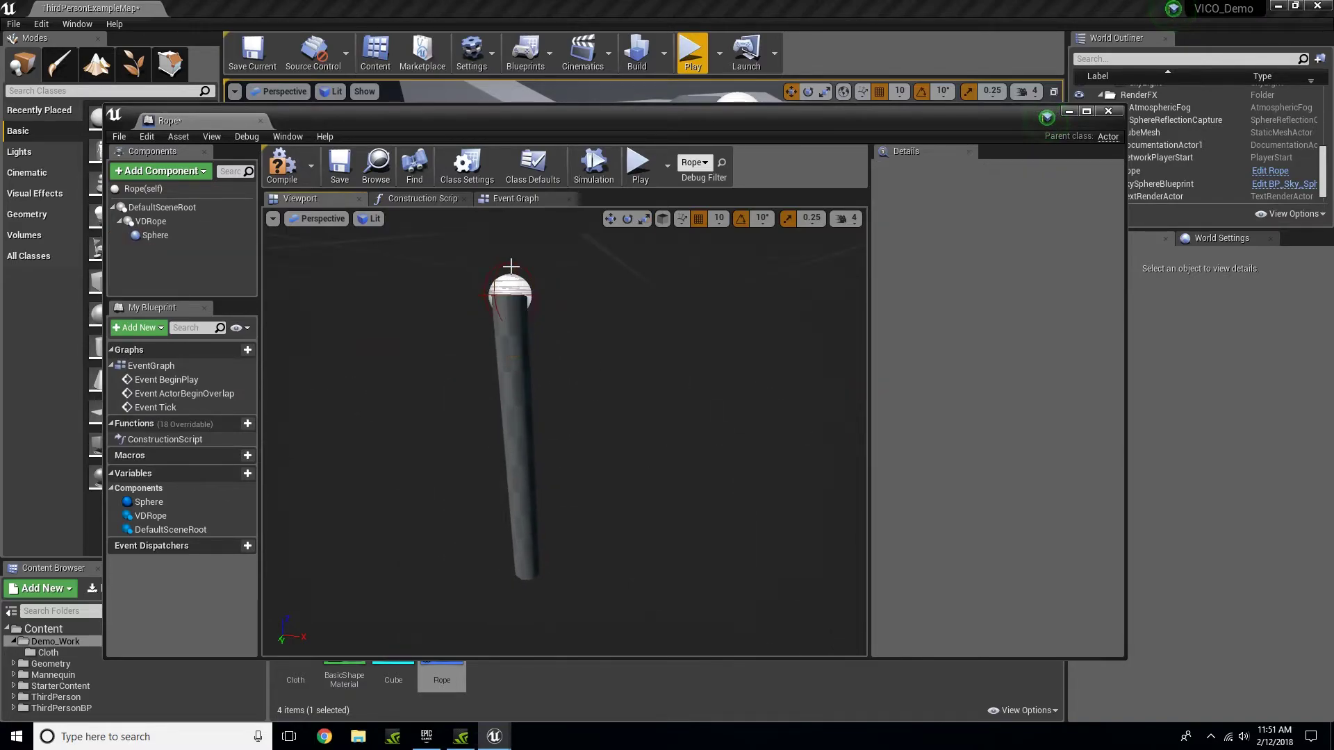
{"action": "right_click_drag", "start_coordinate": [625, 438], "coordinate": [646, 459]}
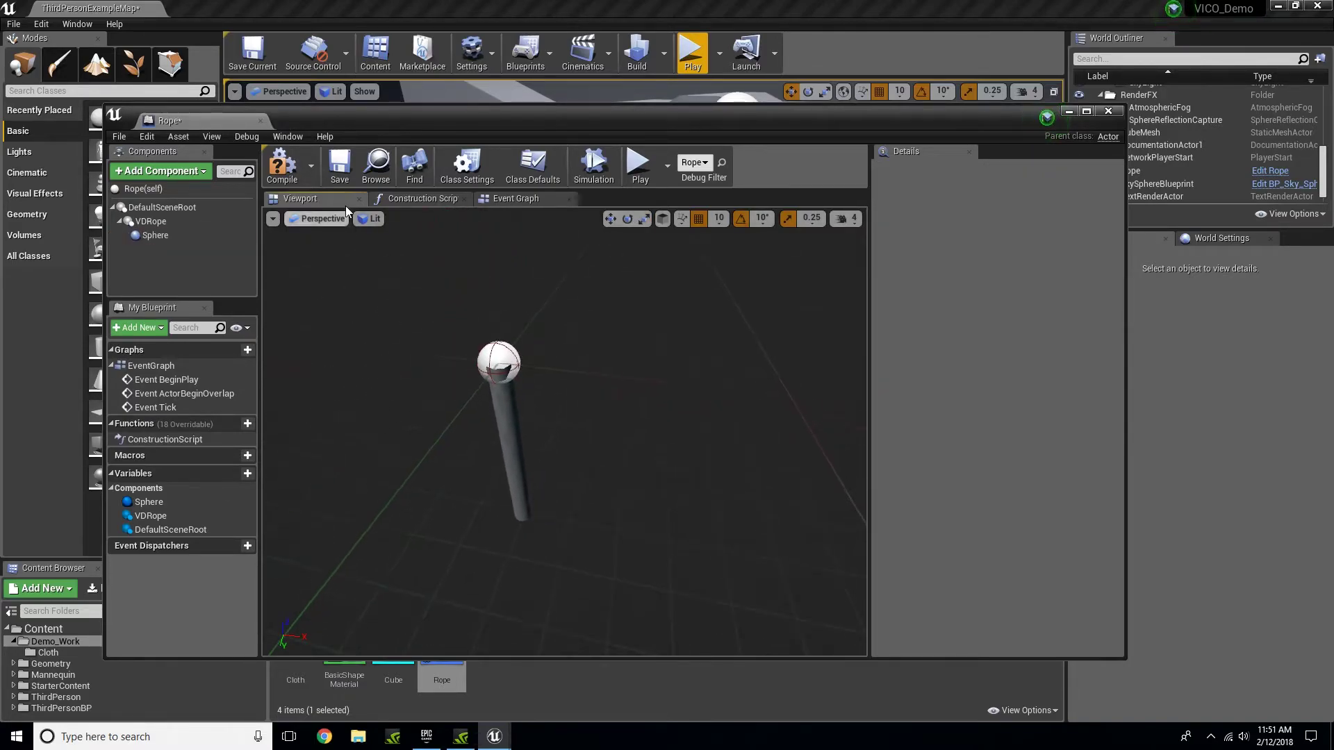
{"action": "left_click", "coordinate": [283, 166]}
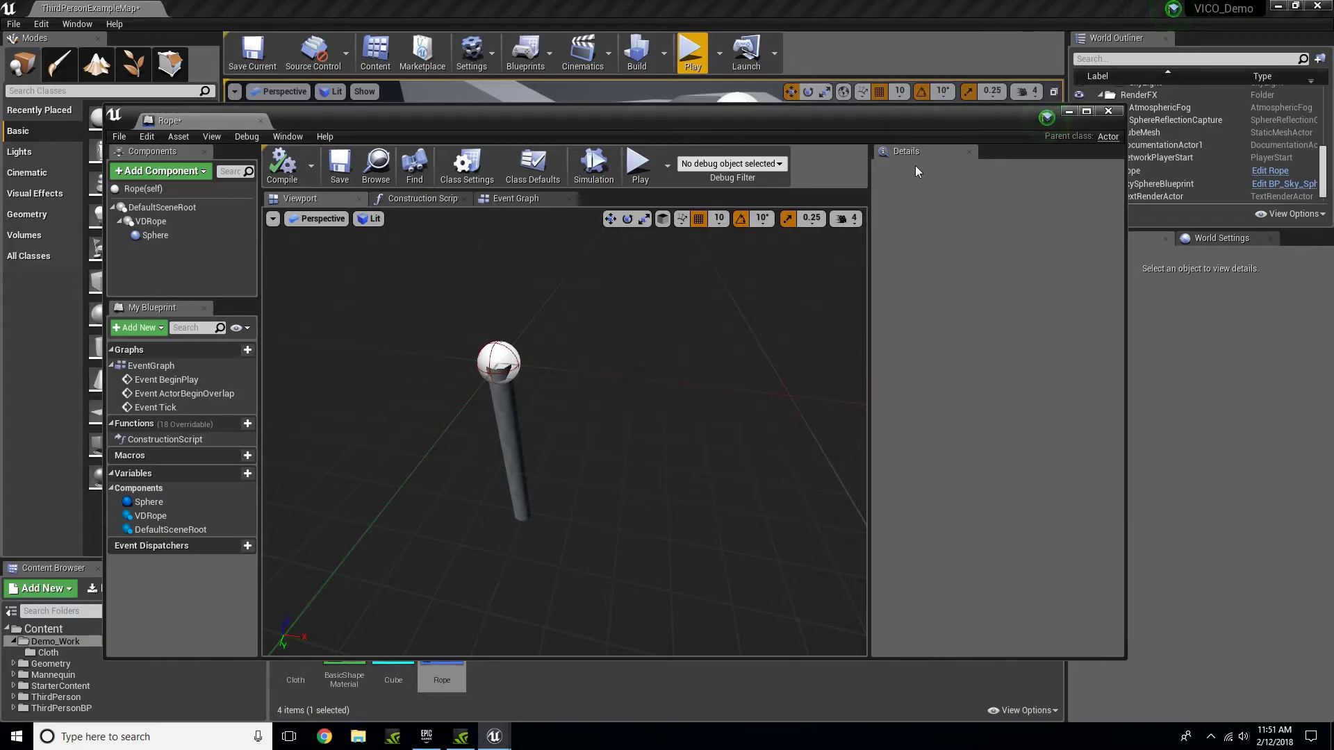
Step: Move the Blueprint editor aside and fly the level view to the staircase and character
{"action": "mouse_move", "coordinate": [981, 116]}
{"action": "left_mouse_down"}
{"action": "mouse_move", "coordinate": [930, 214]}
{"action": "mouse_move", "coordinate": [974, 582]}
{"action": "left_mouse_up"}
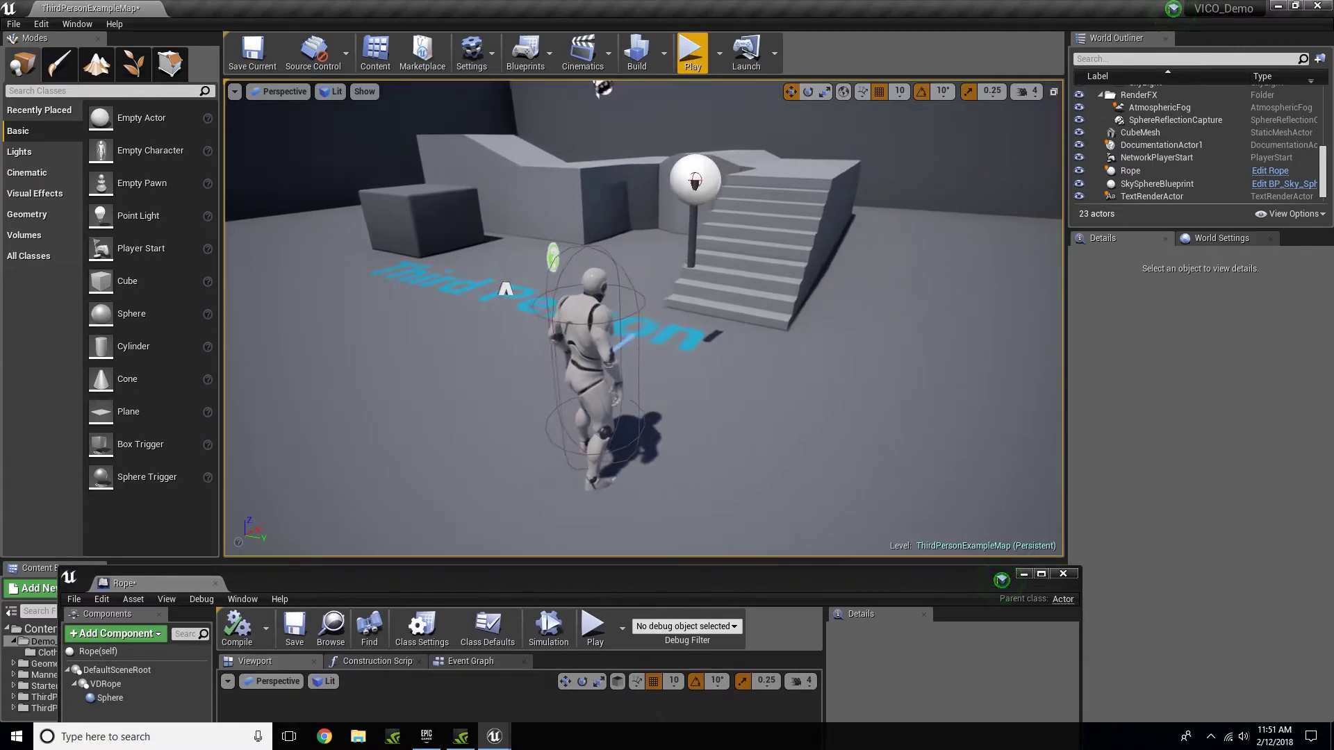
{"action": "key", "text": "w"}
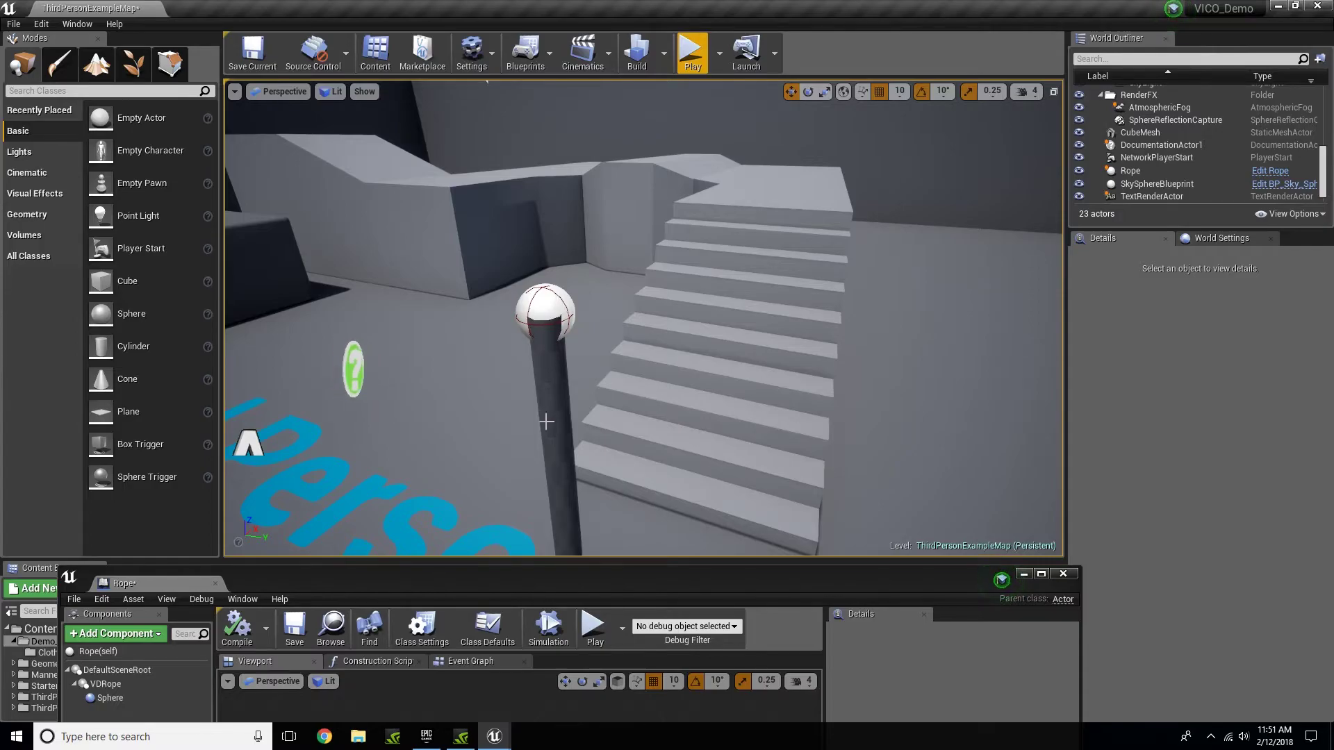
{"action": "key", "text": "s"}
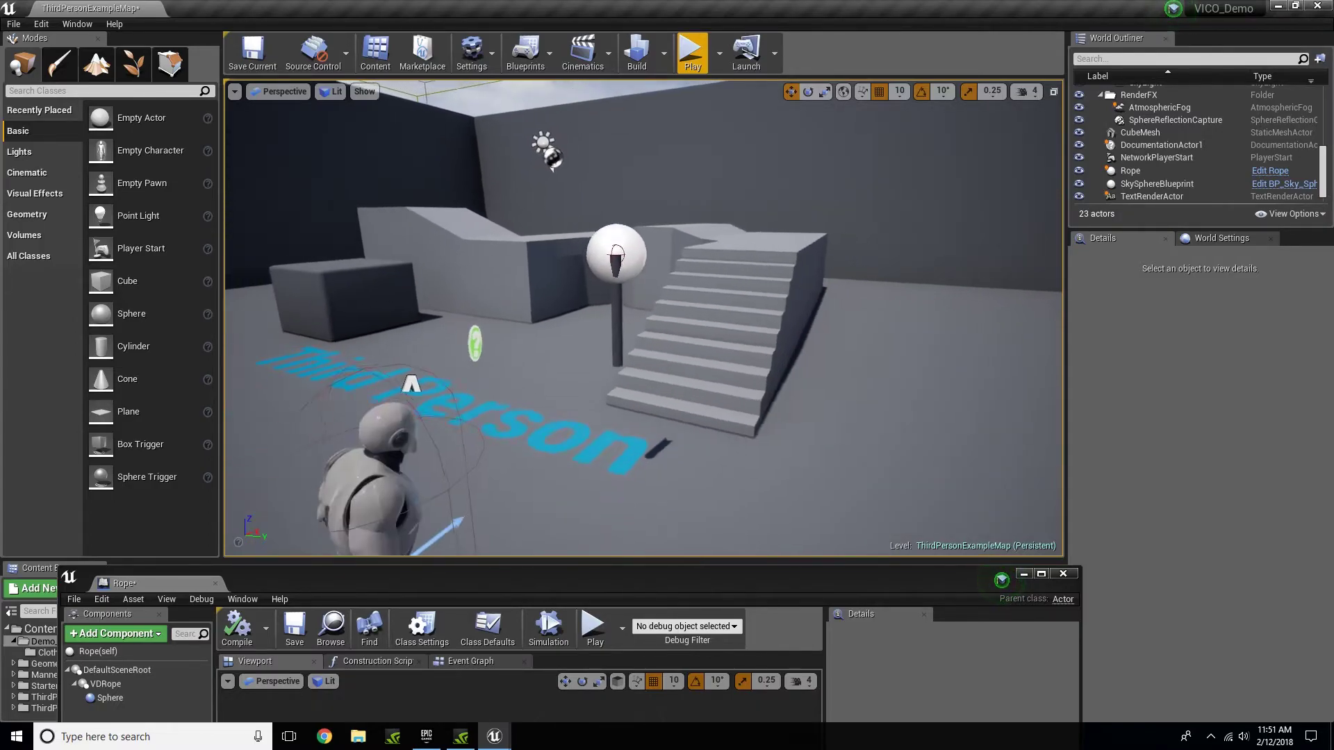
Step: Play the level and run the character around the staircase and boxes
{"action": "left_click", "coordinate": [692, 52]}
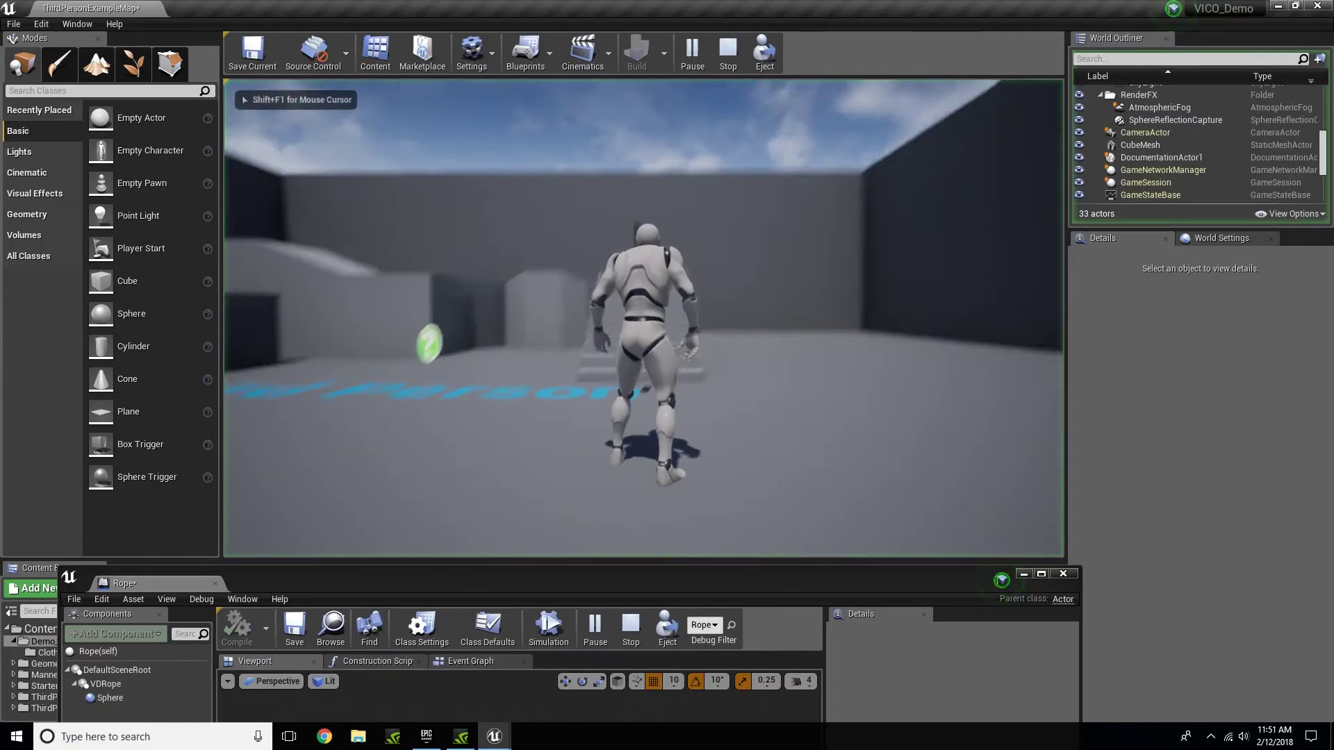
{"action": "key", "text": "w"}
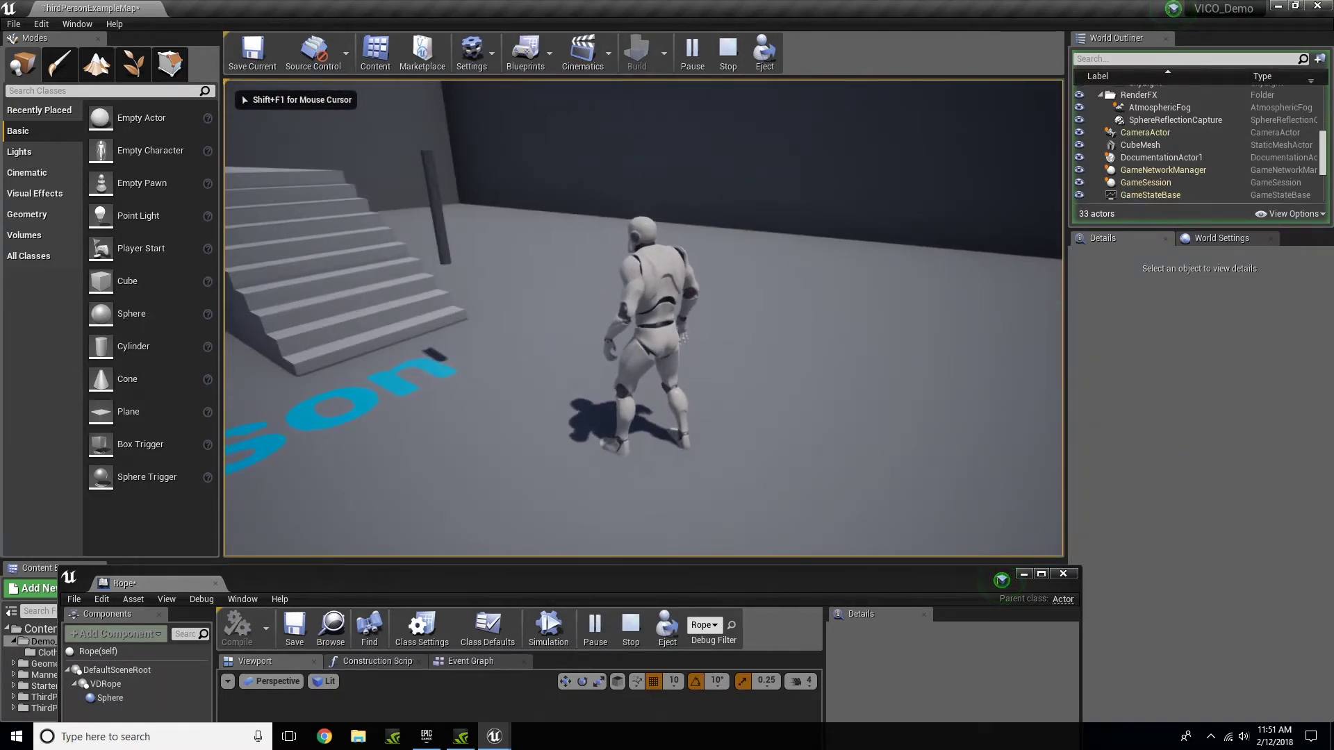
{"action": "key", "text": "w"}
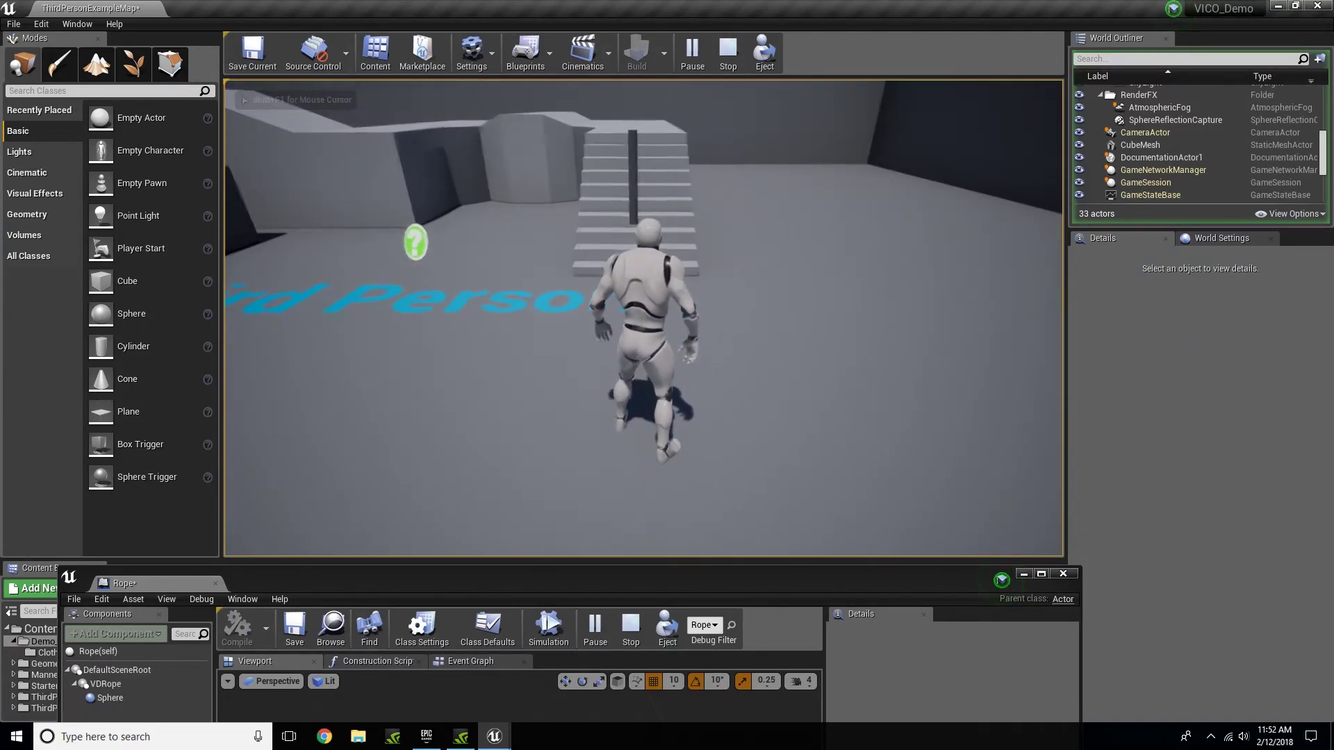
{"action": "key", "text": "w"}
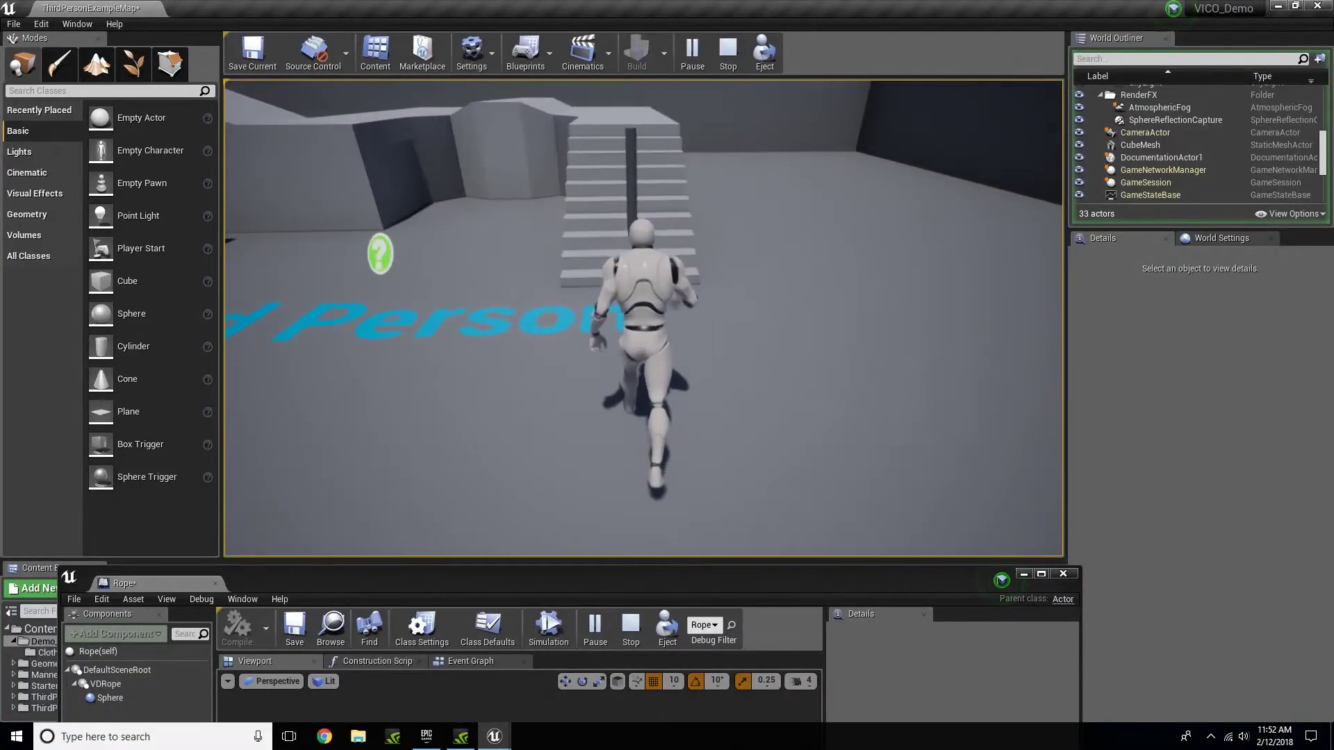
{"action": "key", "text": "w"}
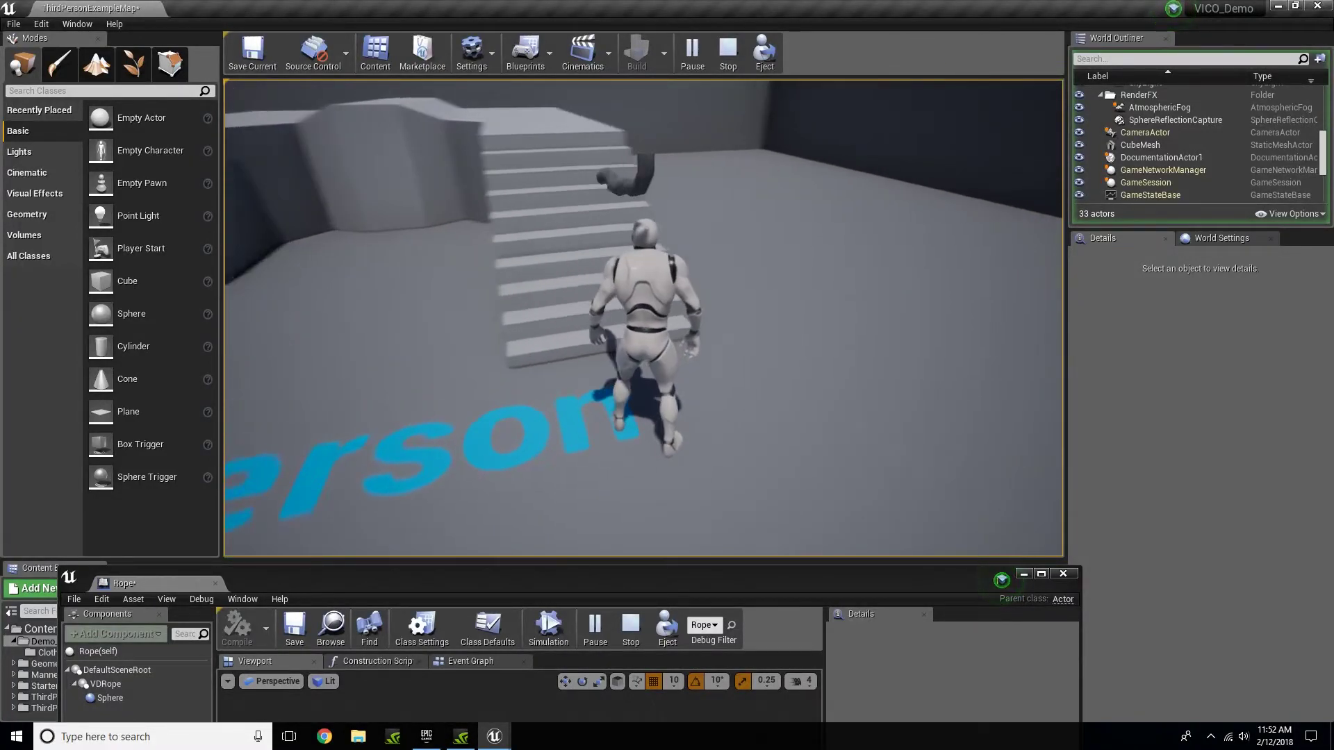
{"action": "key", "text": "d"}
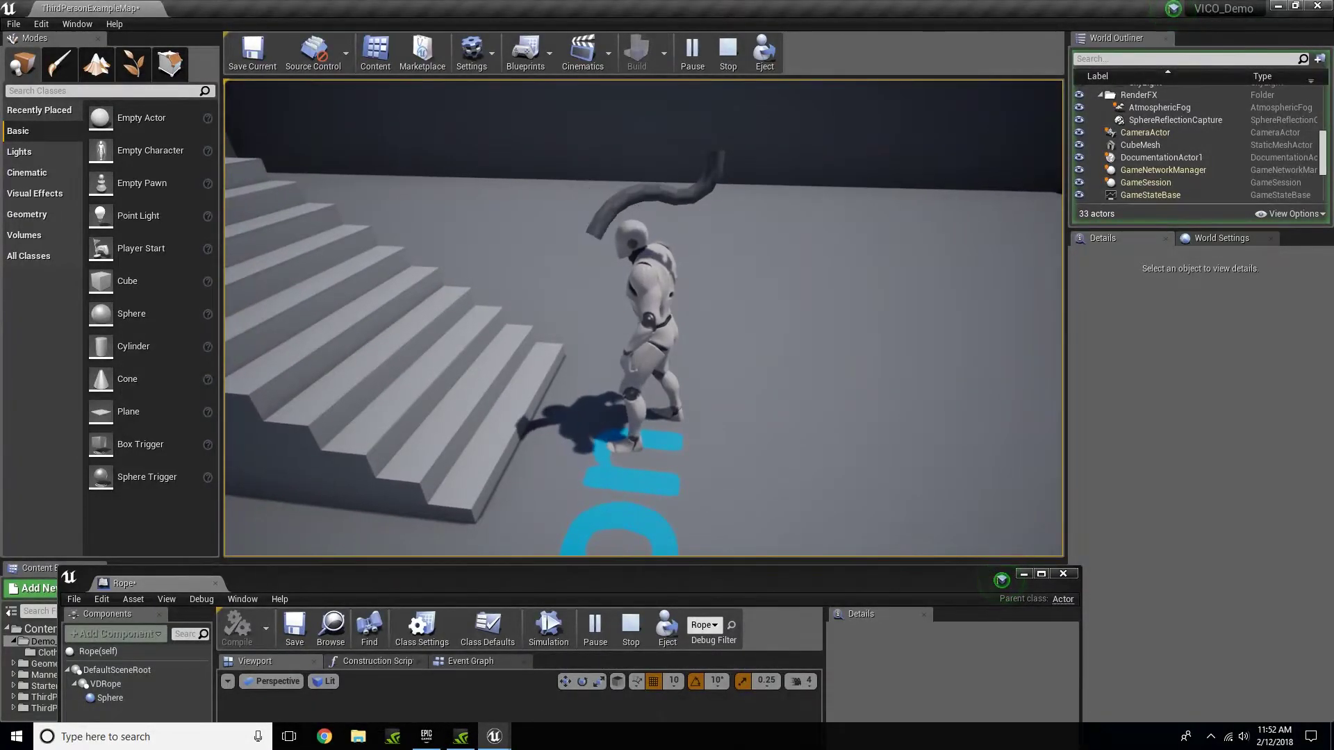
{"action": "key", "text": "s"}
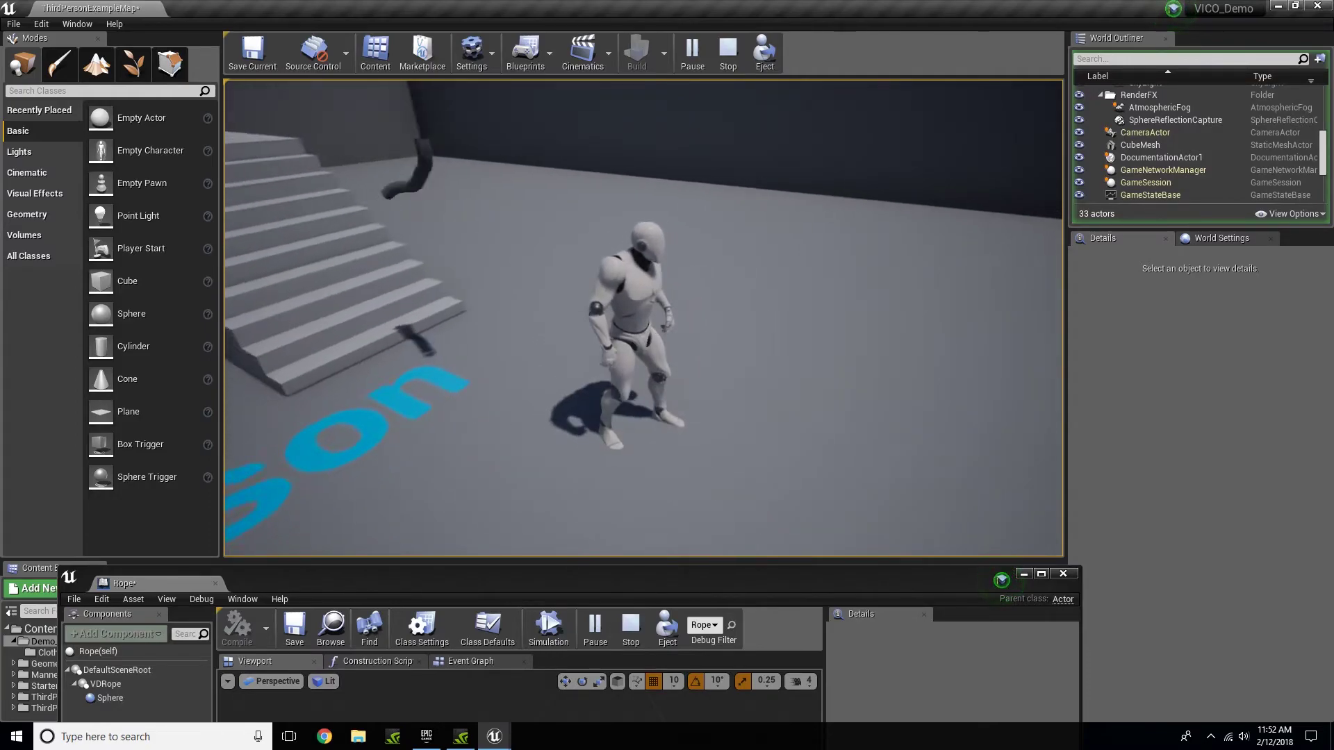
{"action": "key", "text": "w"}
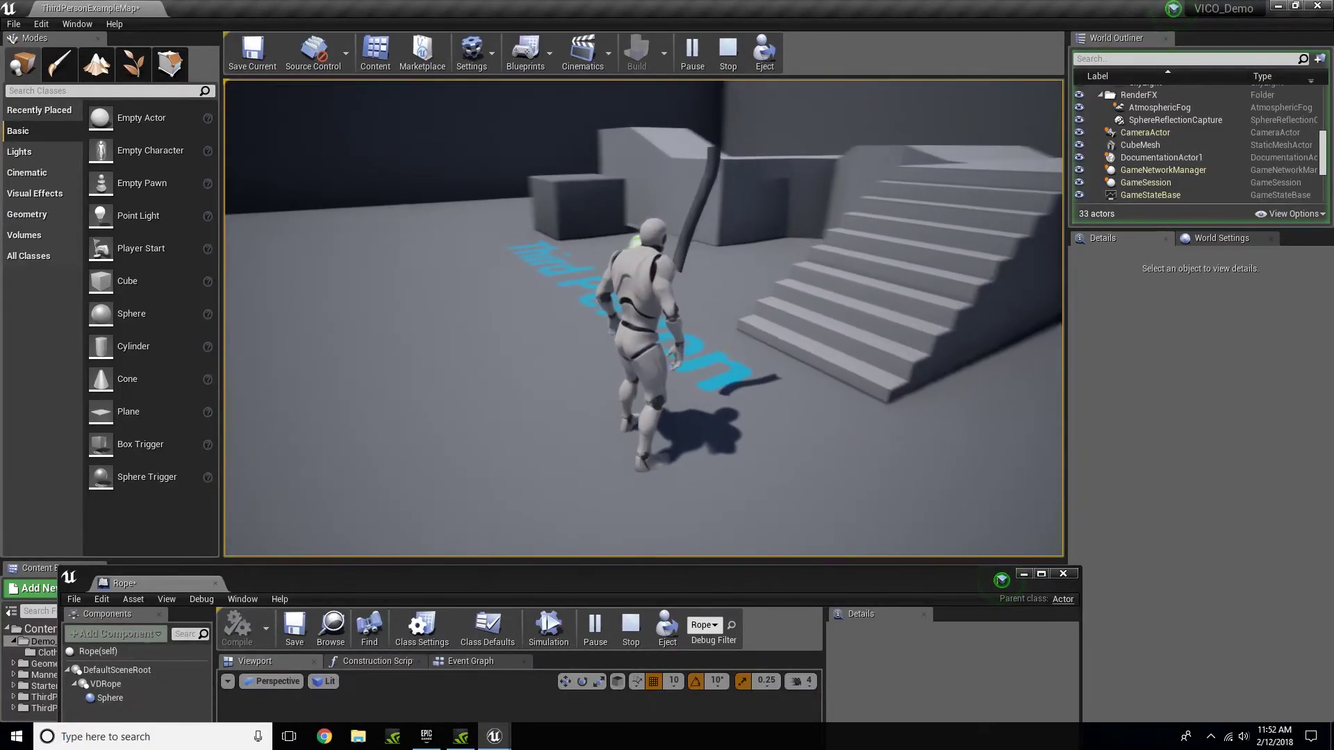
{"action": "key", "text": "a"}
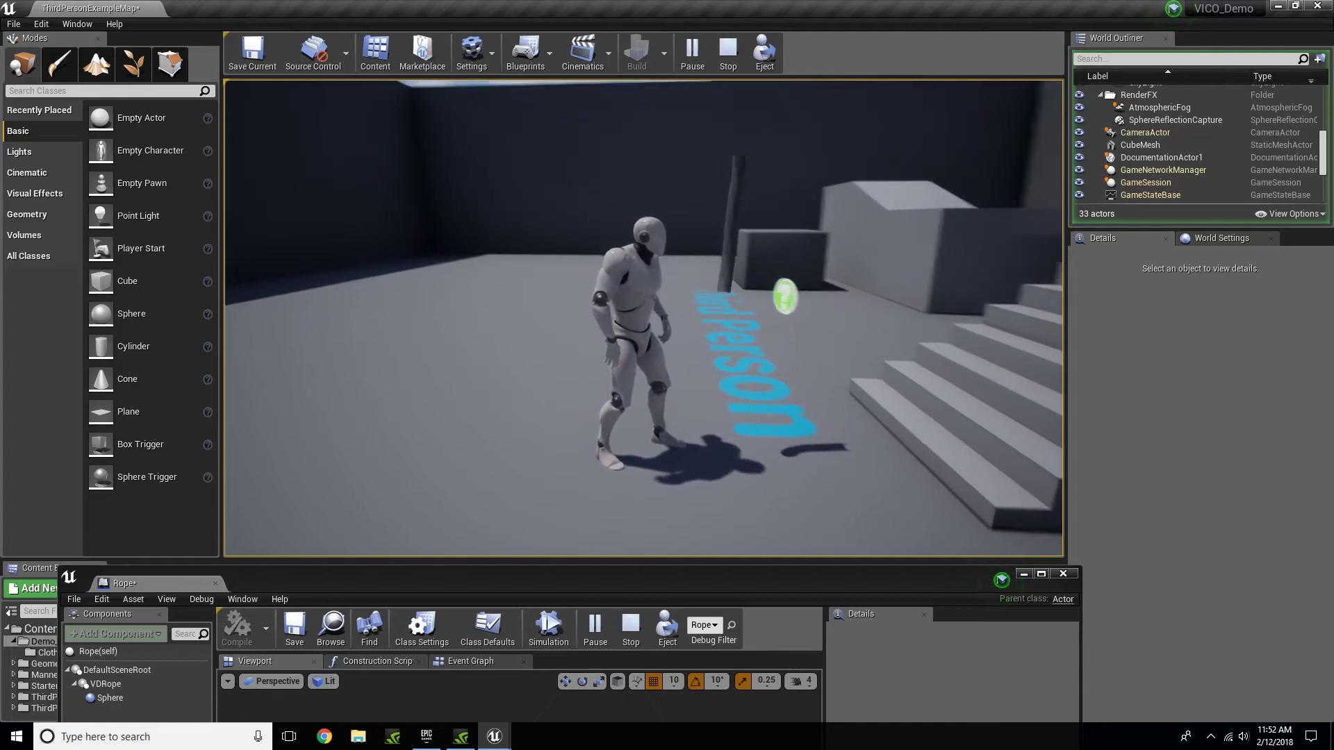
{"action": "key", "text": "w"}
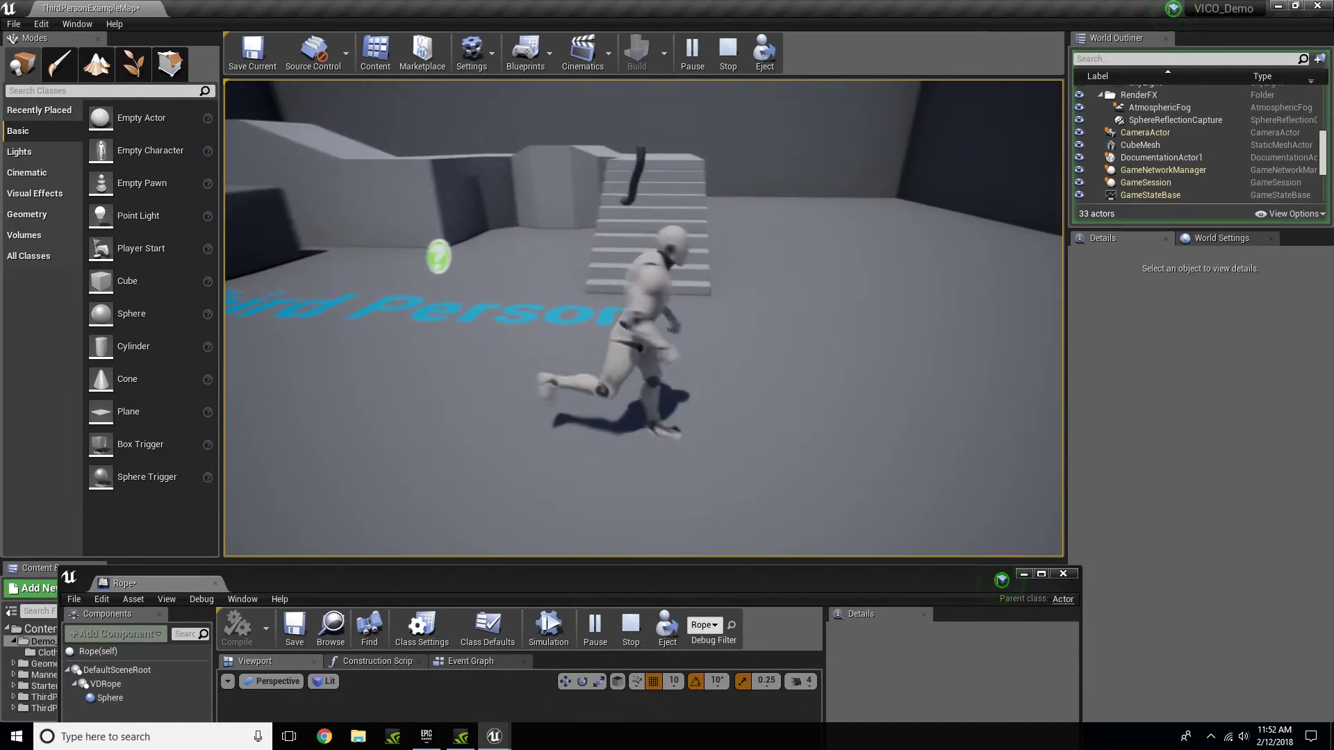
Step: Run the character into the hanging rope near the stairs, setting it swinging
{"action": "key", "text": "w"}
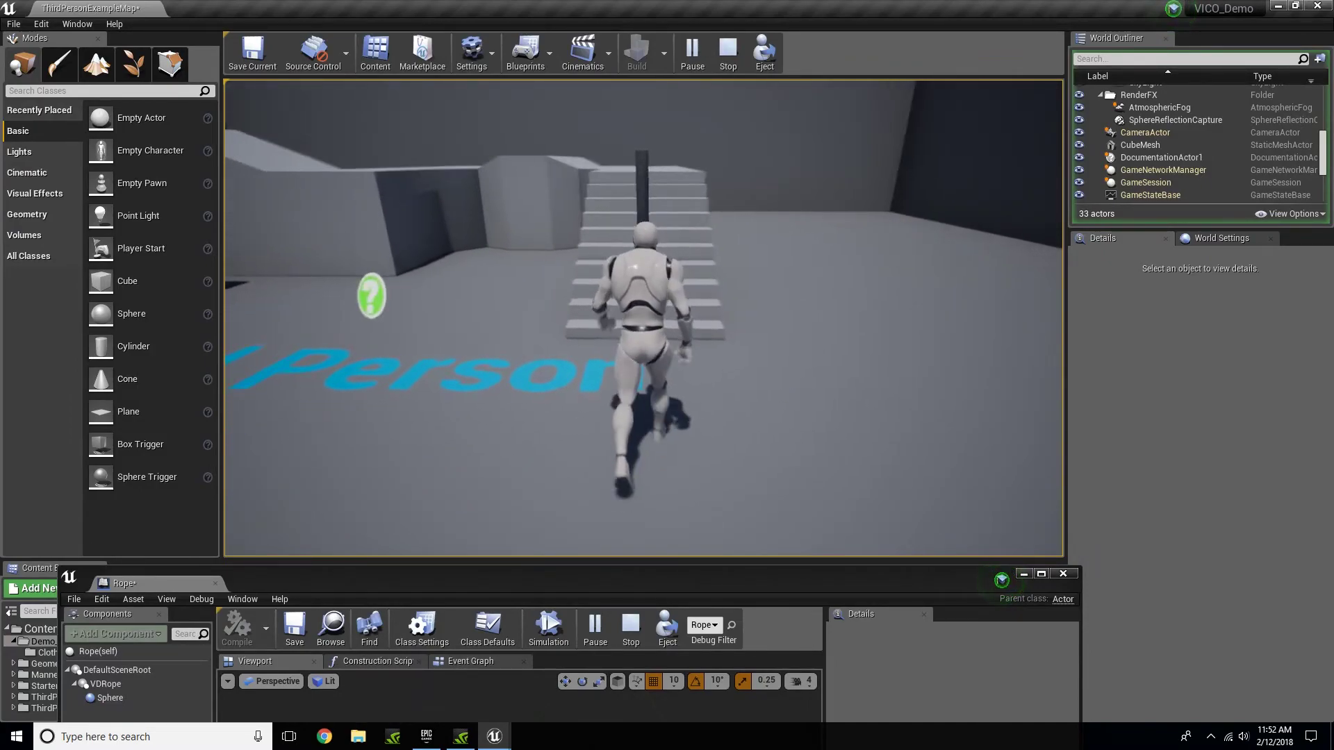
{"action": "key", "text": "w"}
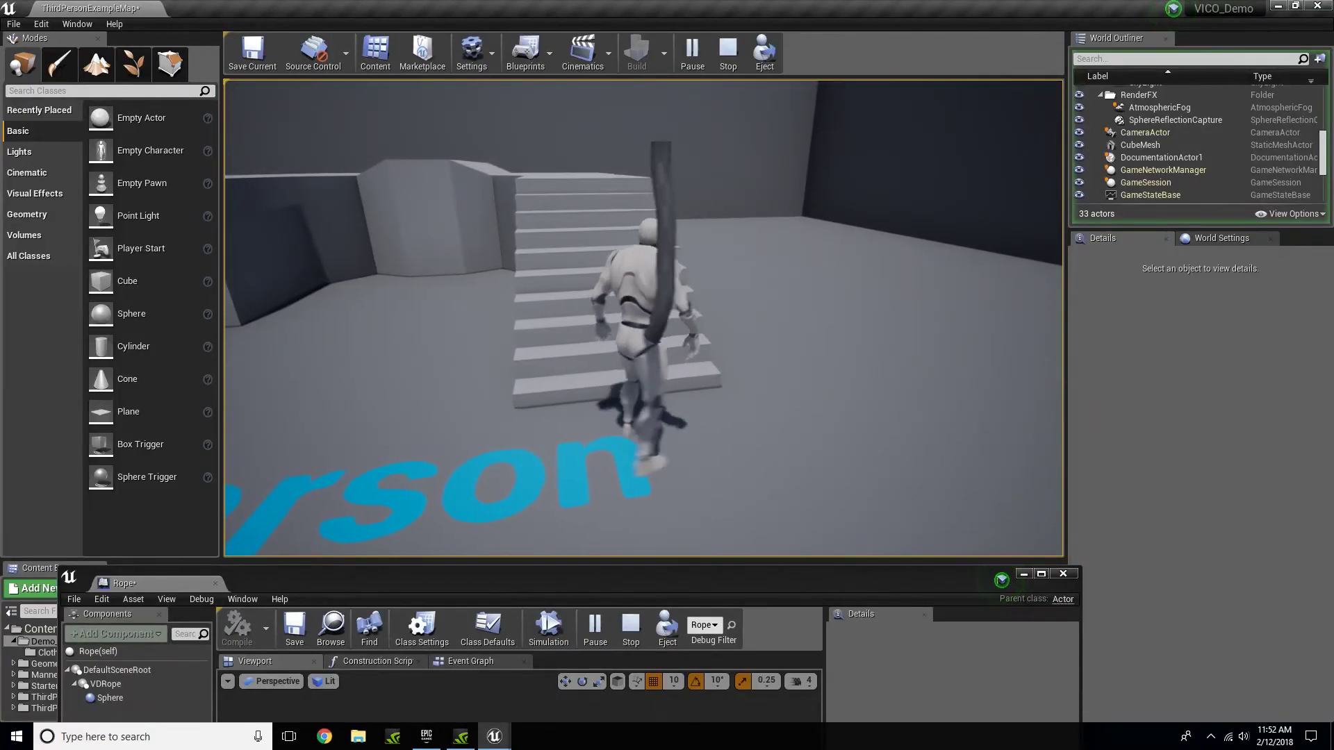
{"action": "key", "text": "s"}
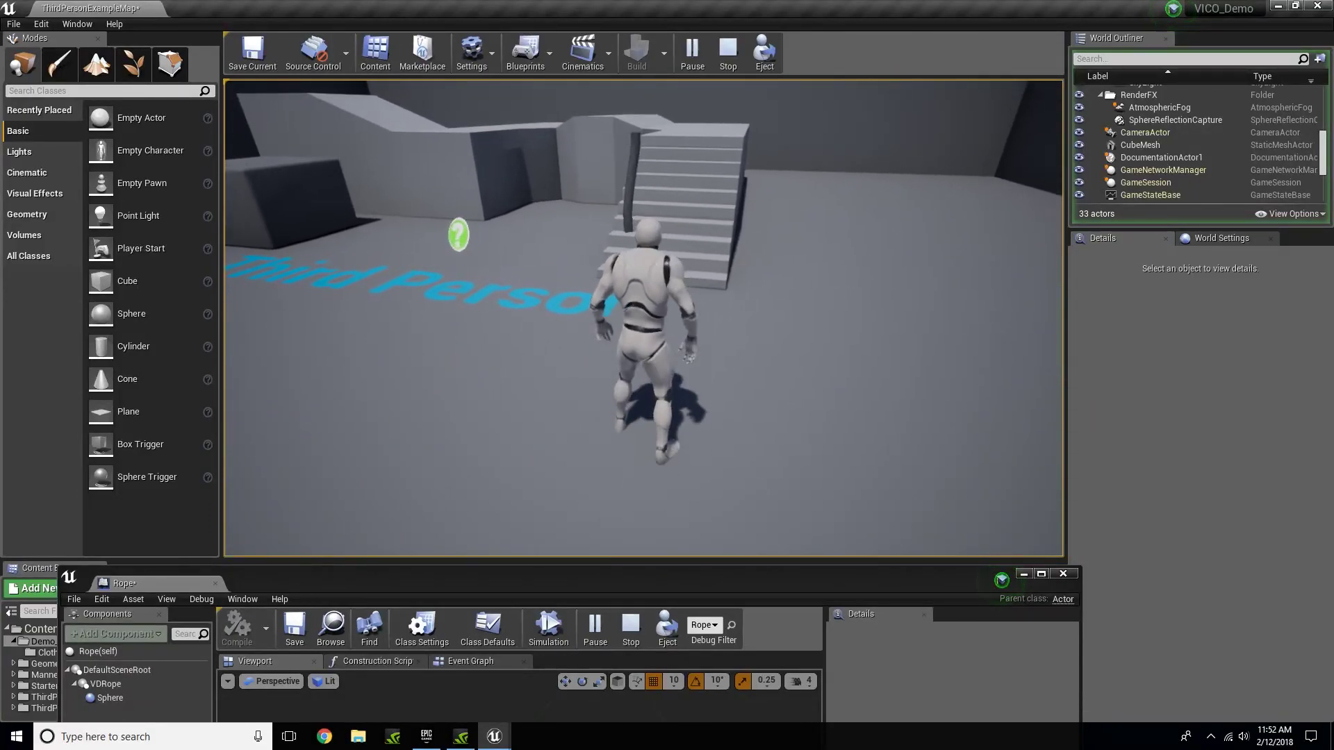
{"action": "key", "text": "w"}
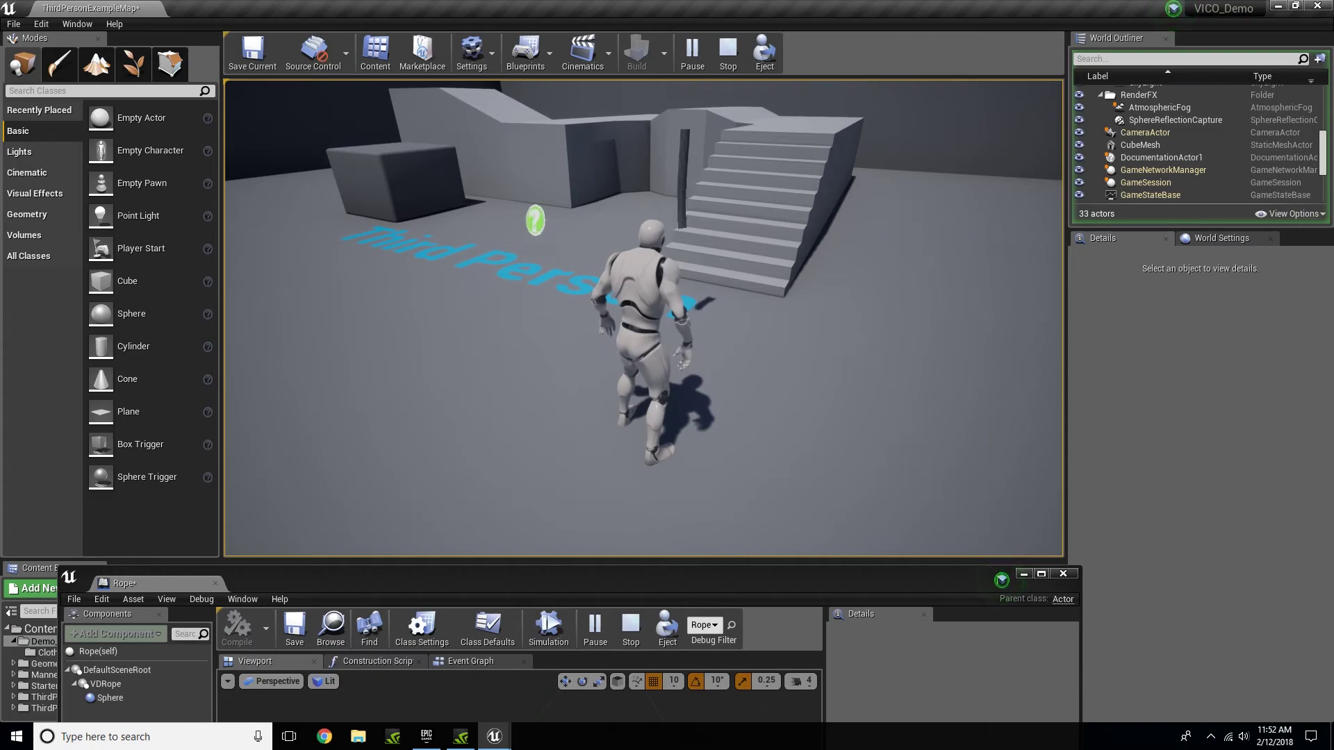